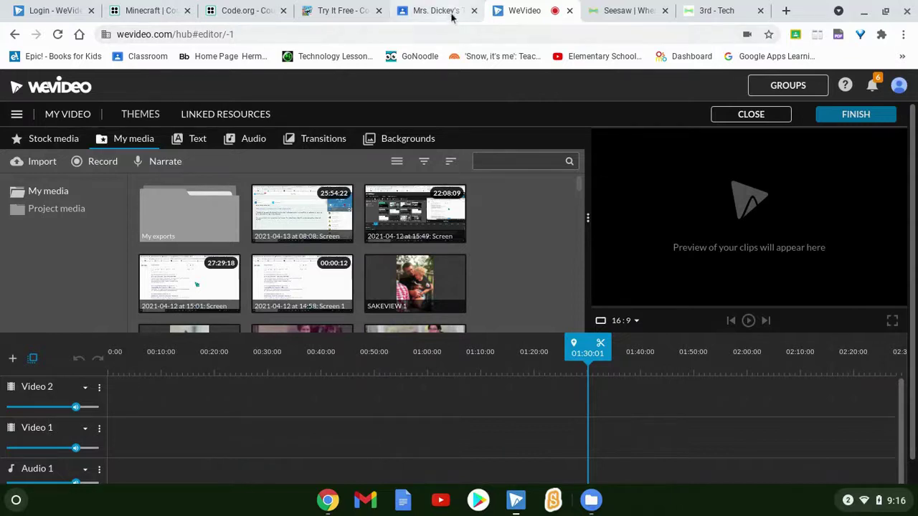
Switch to the Google Classroom stream and examine the MCA Math and Reading Practice Test post with its links.
click(450, 16)
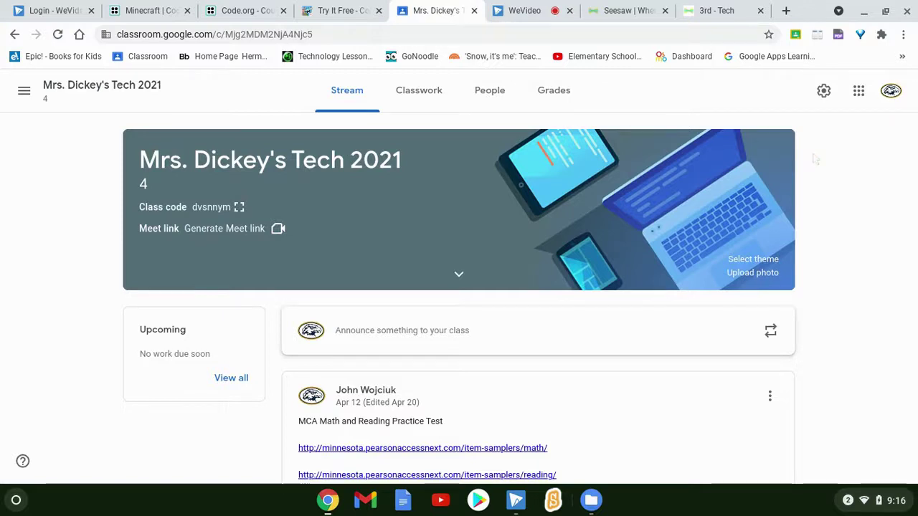
scroll(835, 179, down, 2)
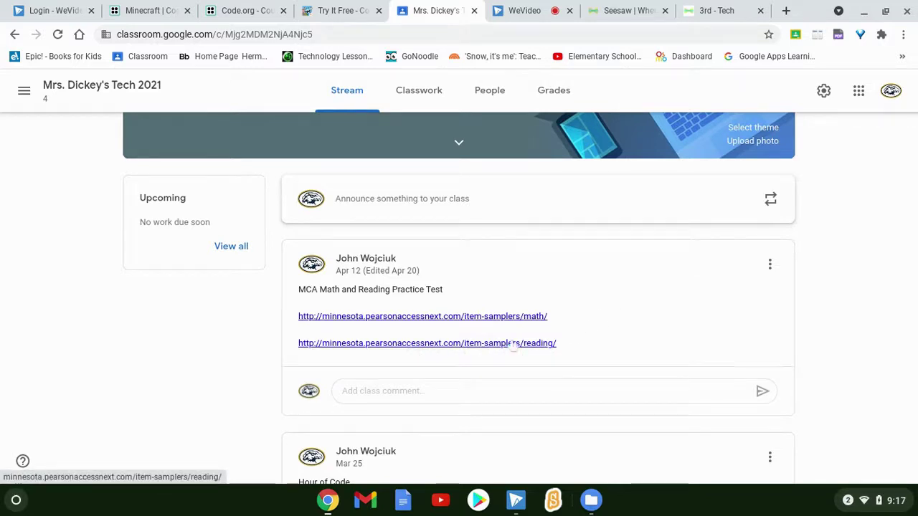
scroll(517, 346, up, 3)
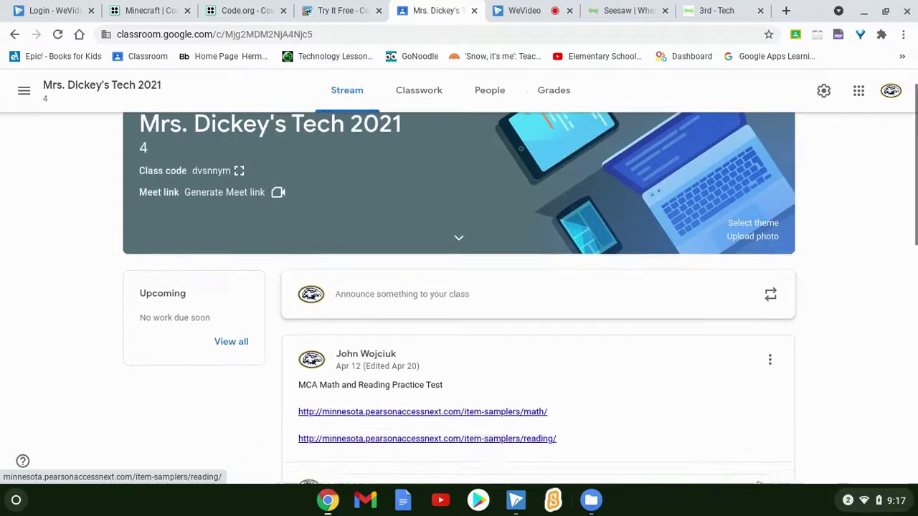
scroll(518, 345, down, 3)
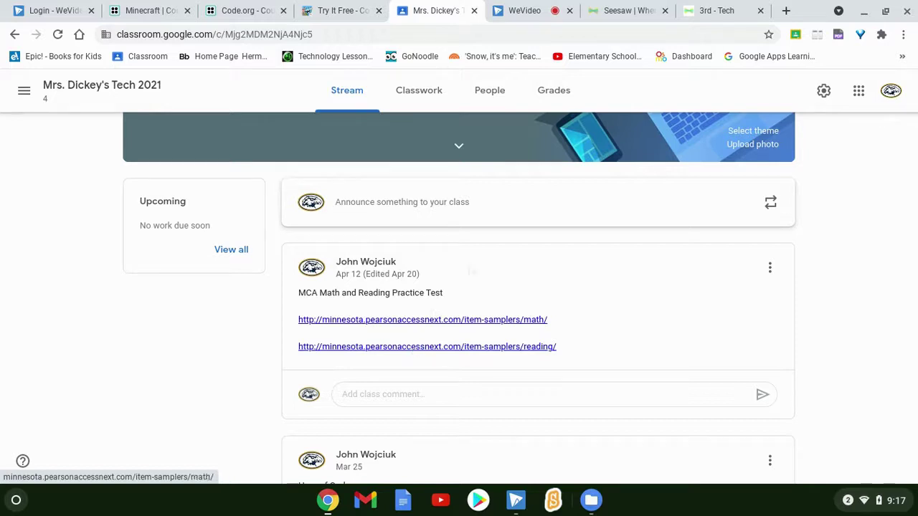
Switch to the 3rd - Tech class journal in Seesaw and open the reading item samplers link from the pinned practice test post.
click(604, 20)
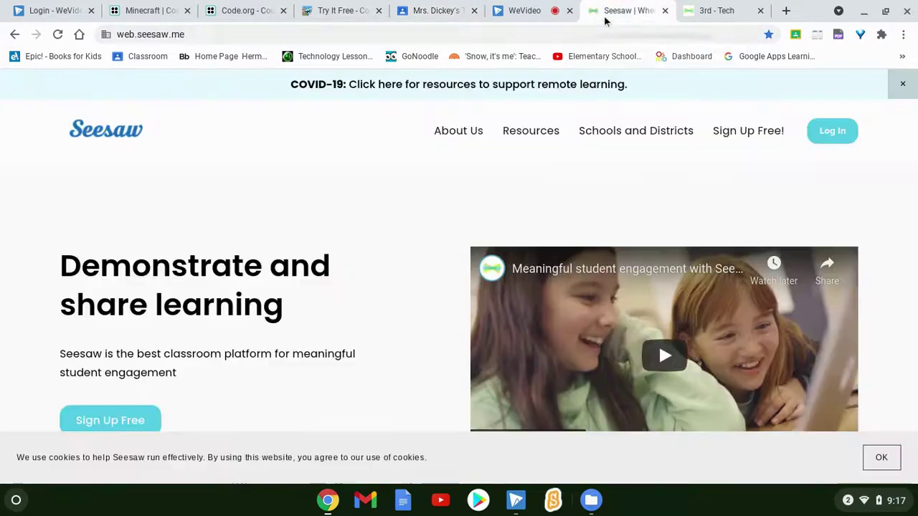
click(746, 10)
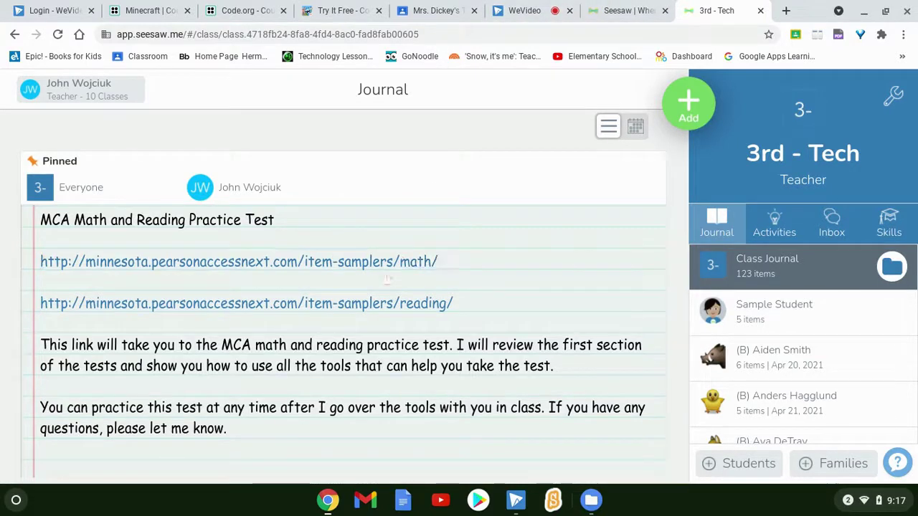
click(361, 313)
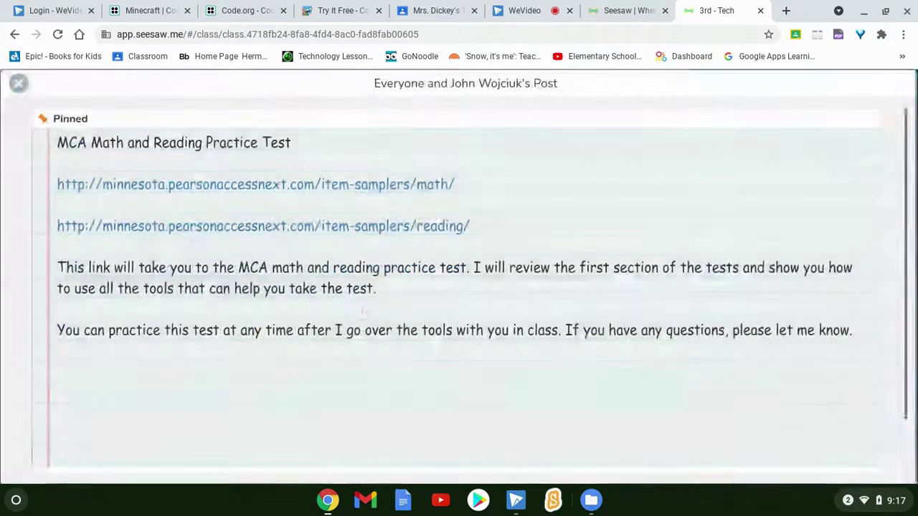
click(348, 226)
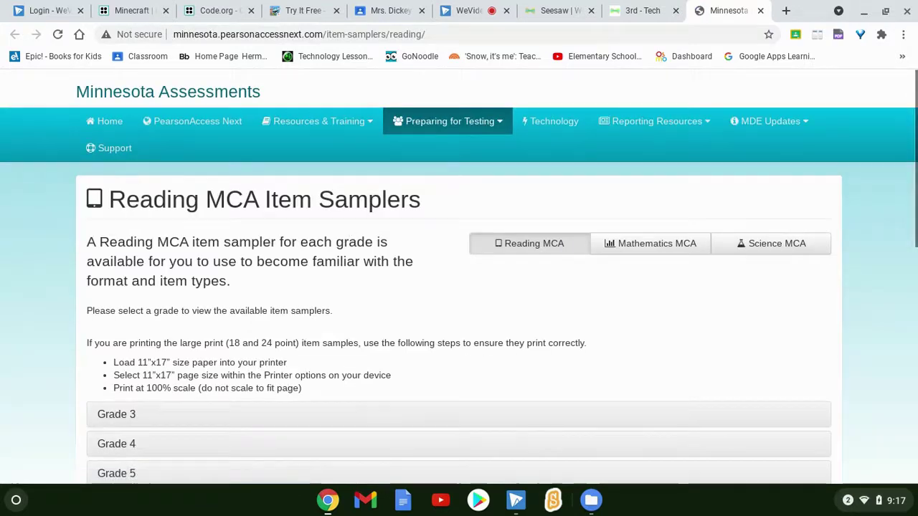
Launch the online Grade 3 Reading MCA Item Sampler from the Grade 3 section.
scroll(459, 277, down, 1)
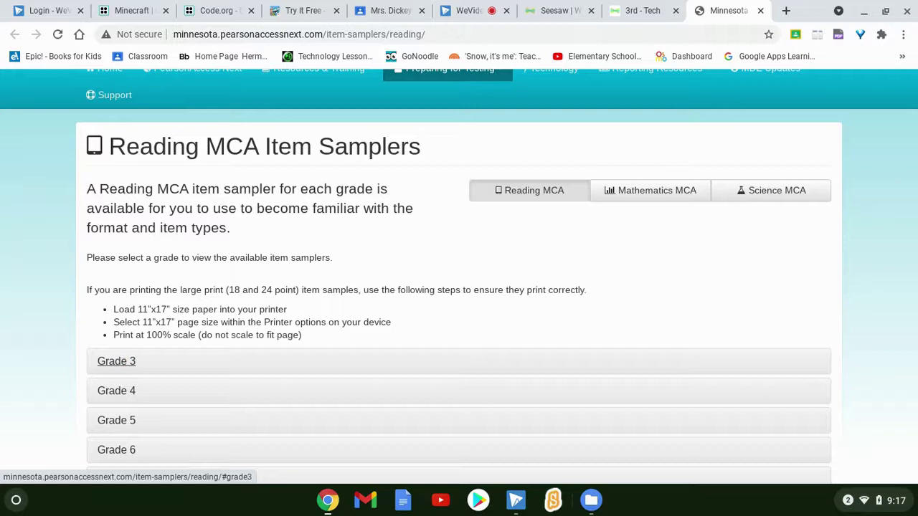
click(122, 364)
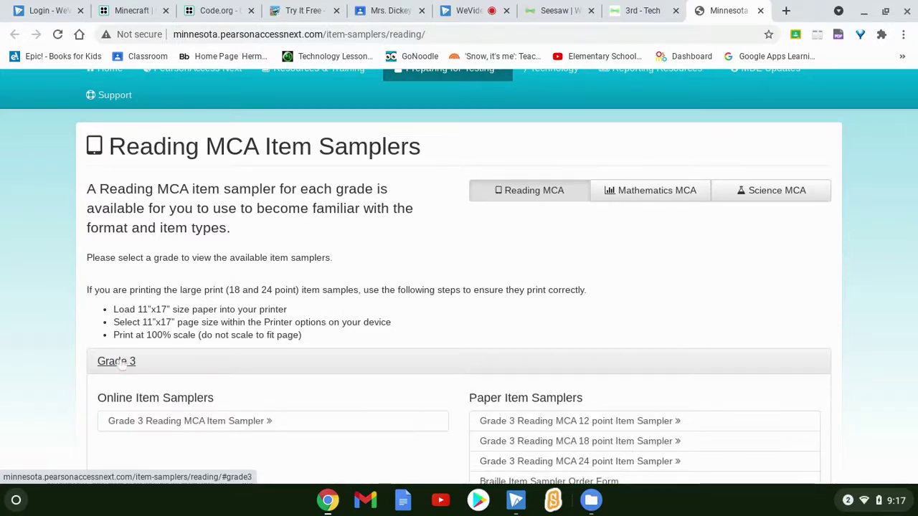
scroll(124, 366, down, 1)
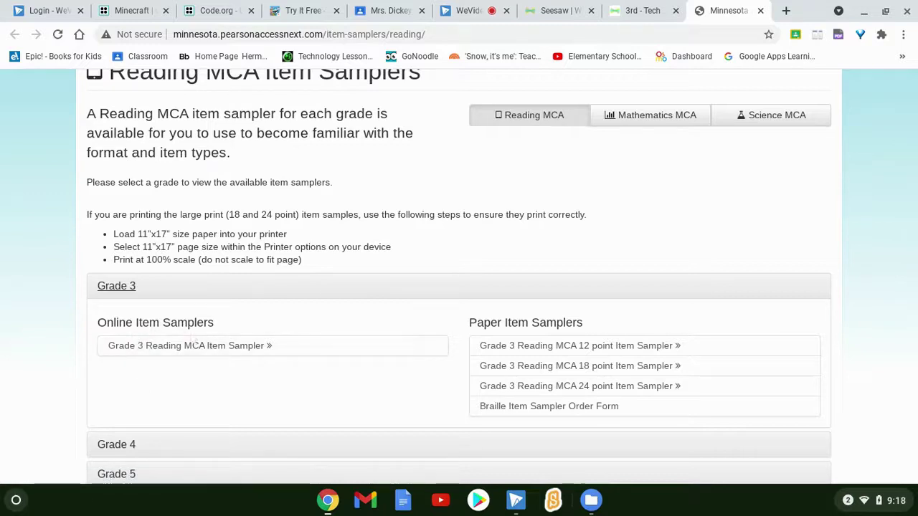
click(198, 345)
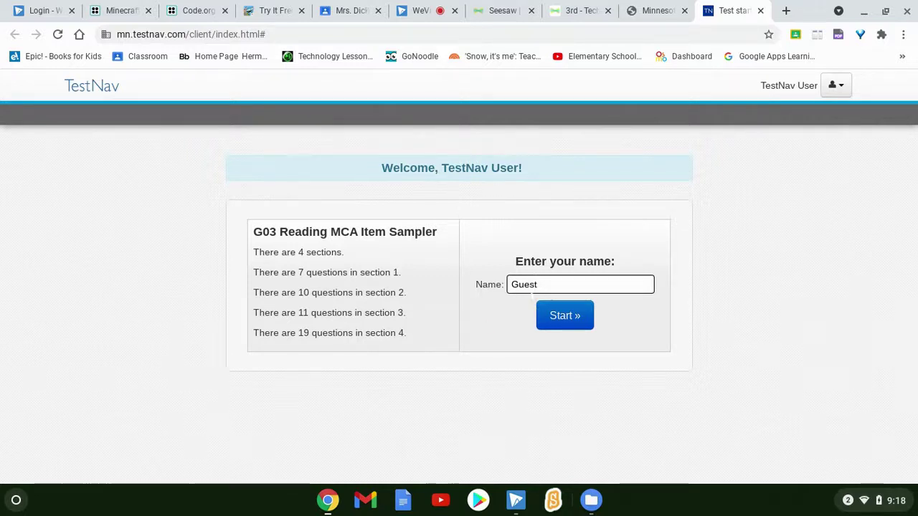
Start the sampler under the name Guest, begin Section 1 and advance past the title page to question 1.
click(559, 314)
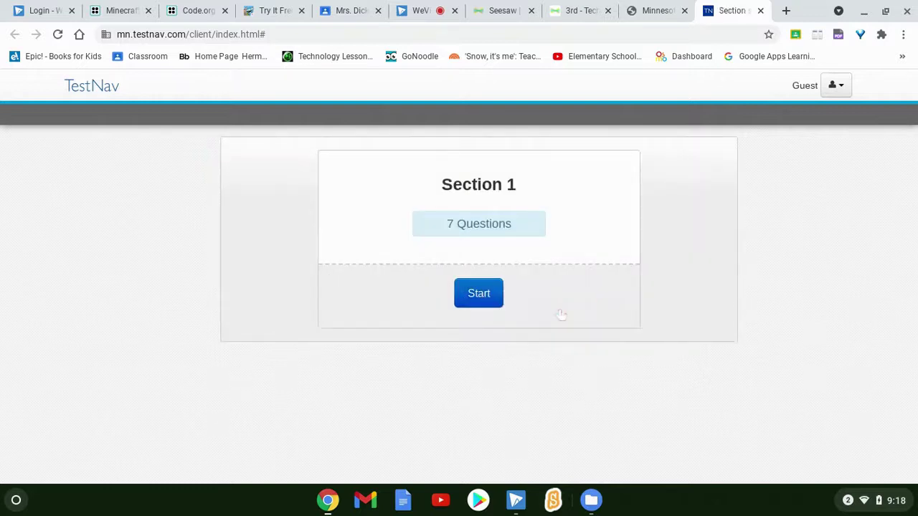
click(481, 296)
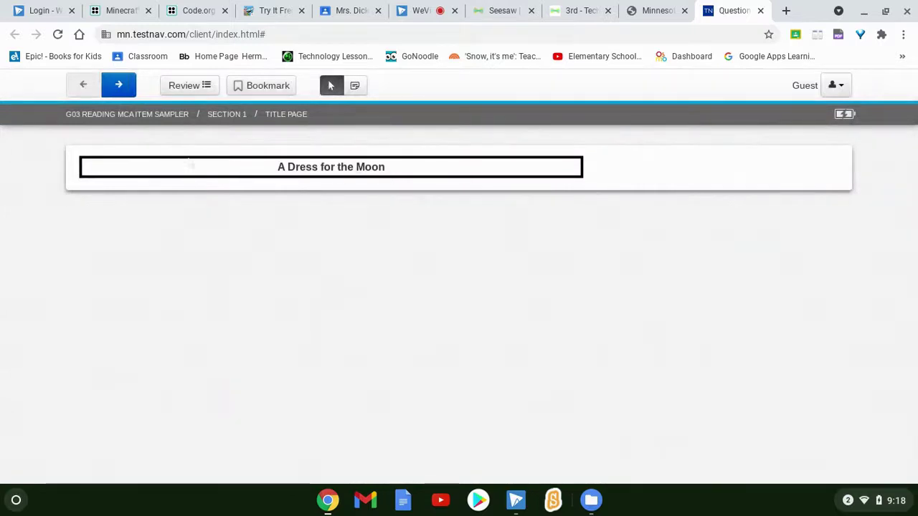
click(117, 87)
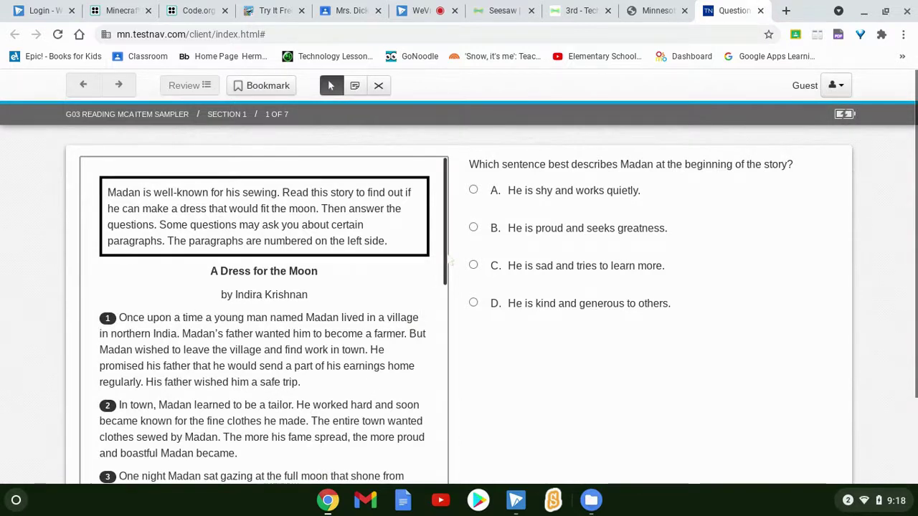
Look through the story "A Dress for the Moon" and answer question 1 with B, "He is proud and seeks greatness.".
mouse_move(446, 258)
mouse_down()
mouse_move(455, 495)
mouse_move(459, 375)
mouse_move(449, 274)
mouse_up()
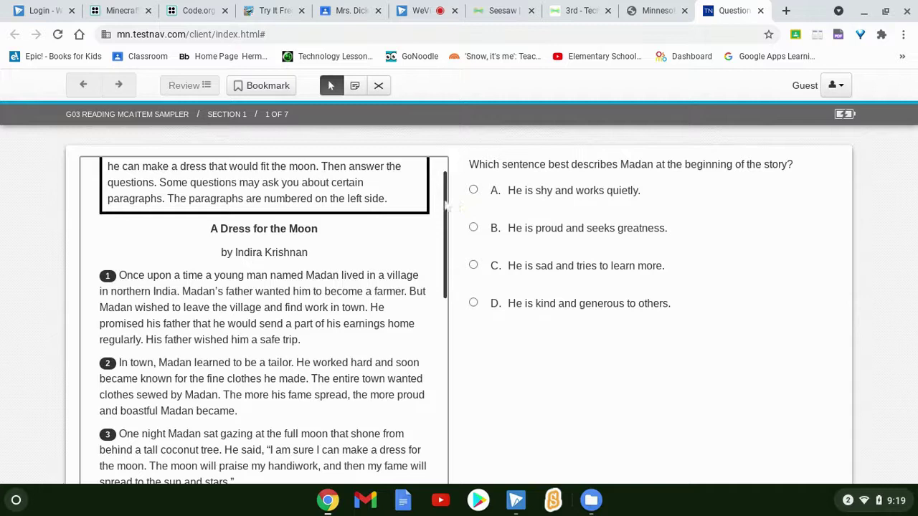
drag(450, 206, 452, 341)
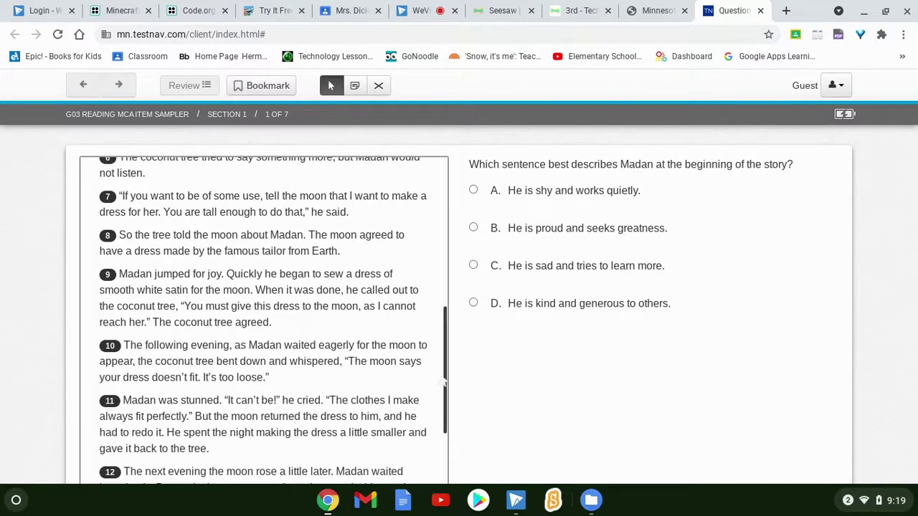
drag(446, 381, 417, 177)
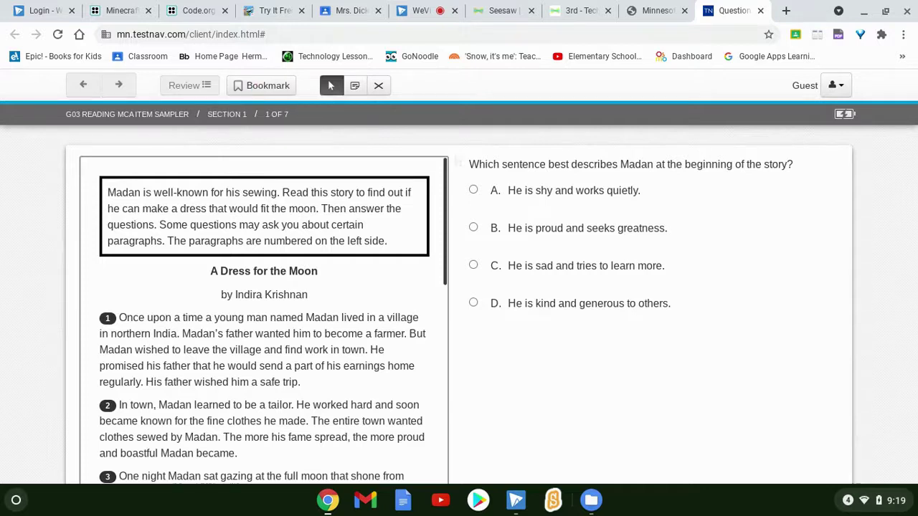
click(477, 238)
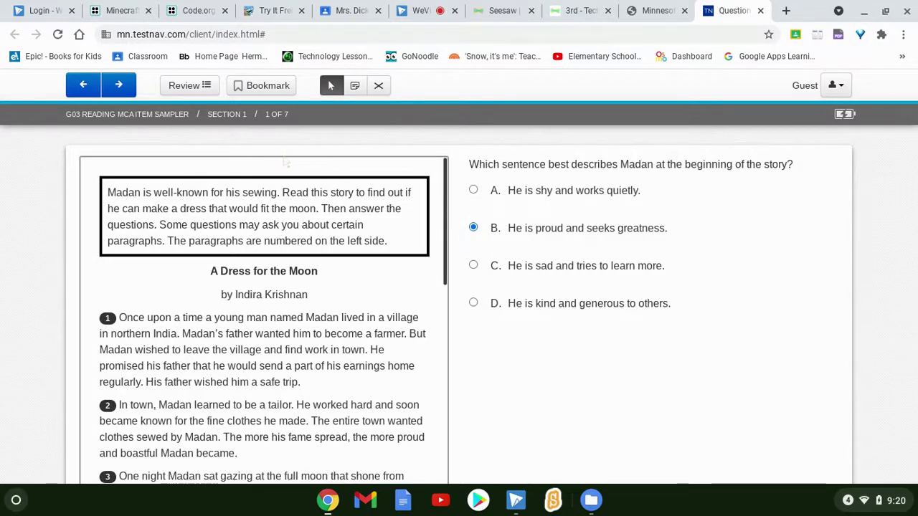
Bookmark question 1 for review, and open the Notepad tool briefly before closing it without notes.
click(255, 94)
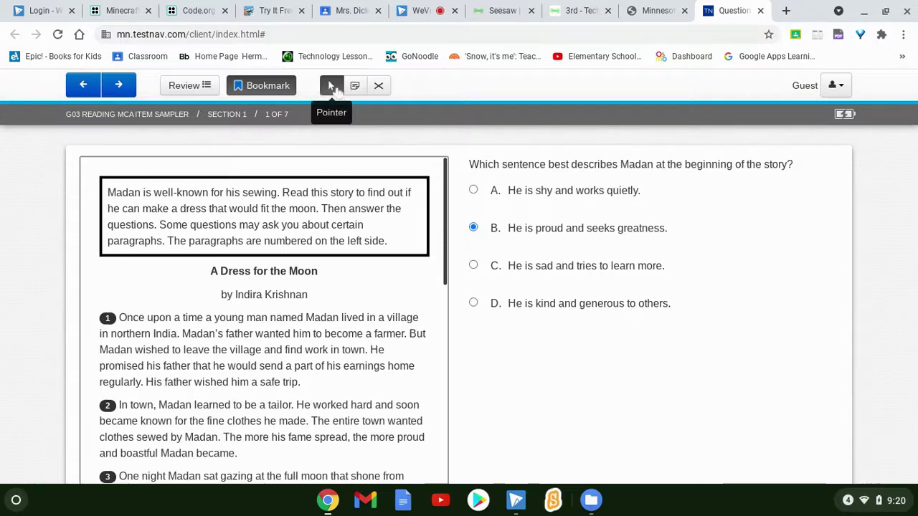
click(354, 89)
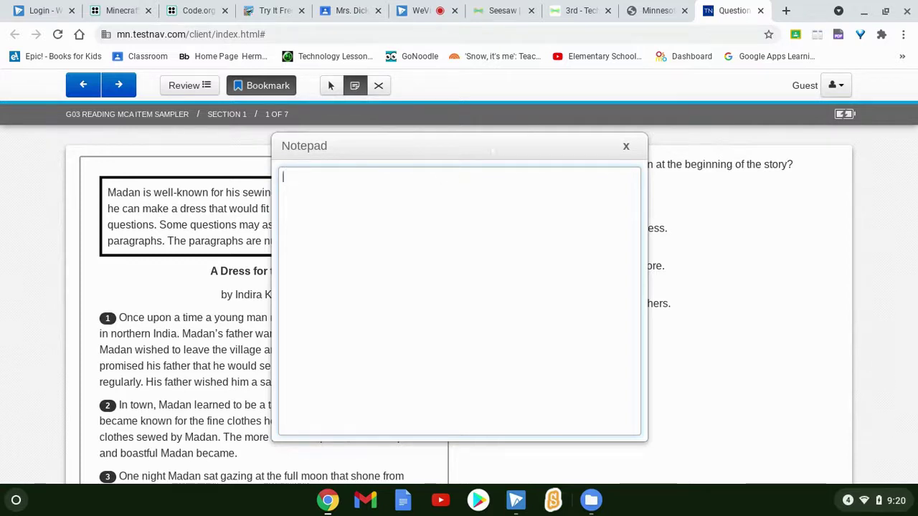
click(626, 146)
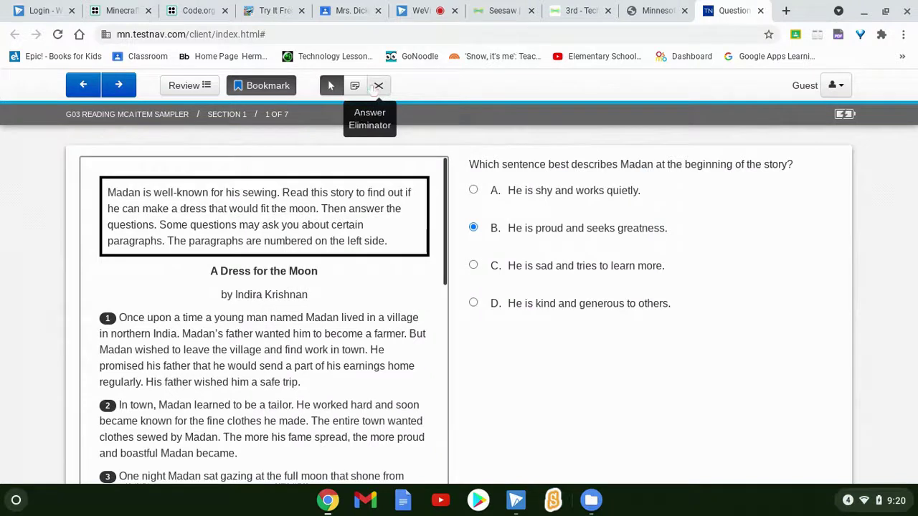
Cross out answers A and D of question 1 with the Answer Eliminator, and turn the tool off.
click(378, 85)
click(495, 191)
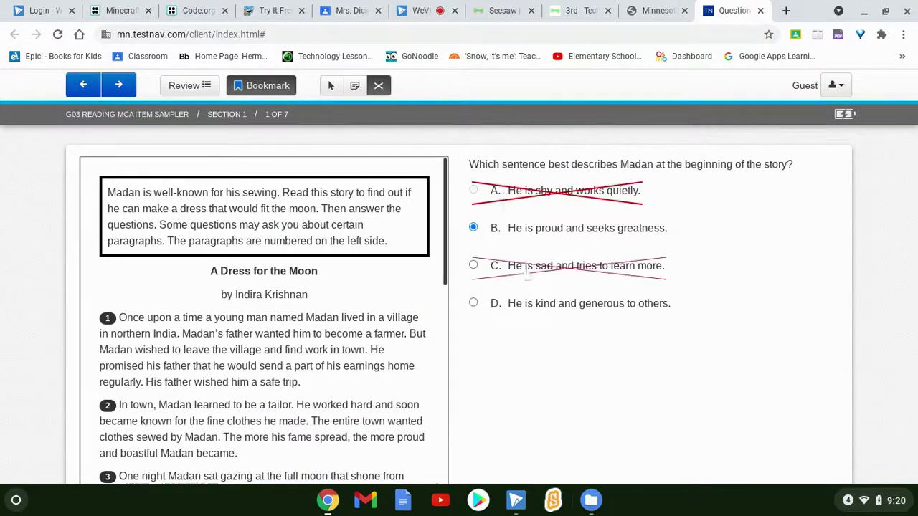
click(528, 303)
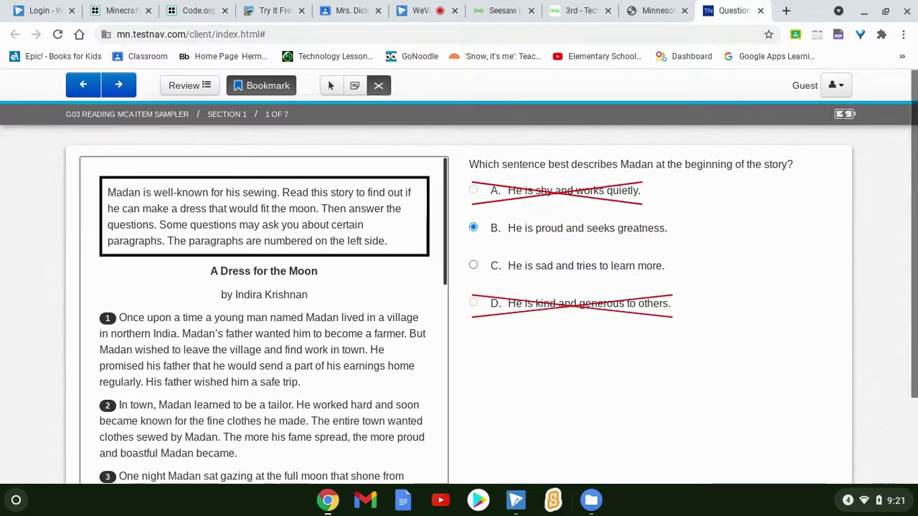
click(378, 85)
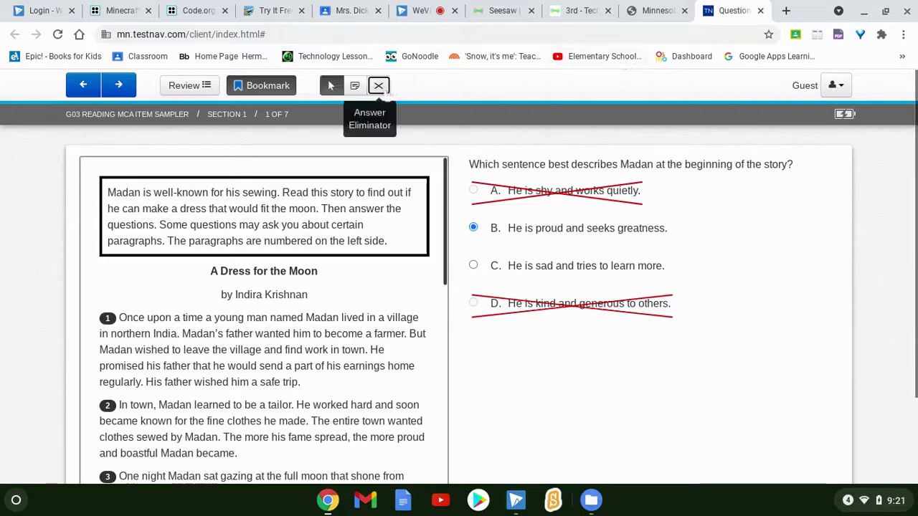
Preview the Light Blue, Yellow on Blue and White on Black contrast schemes, and apply Black on Light Magenta to the test.
click(838, 86)
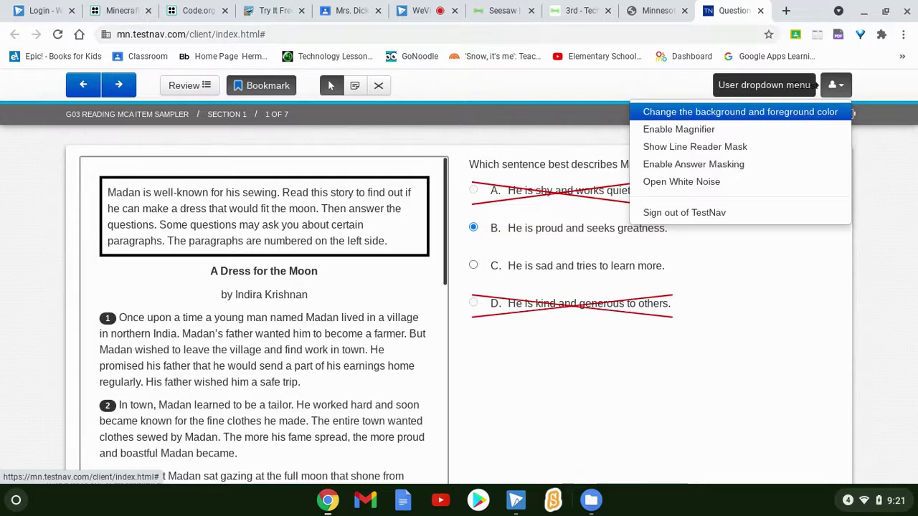
click(811, 115)
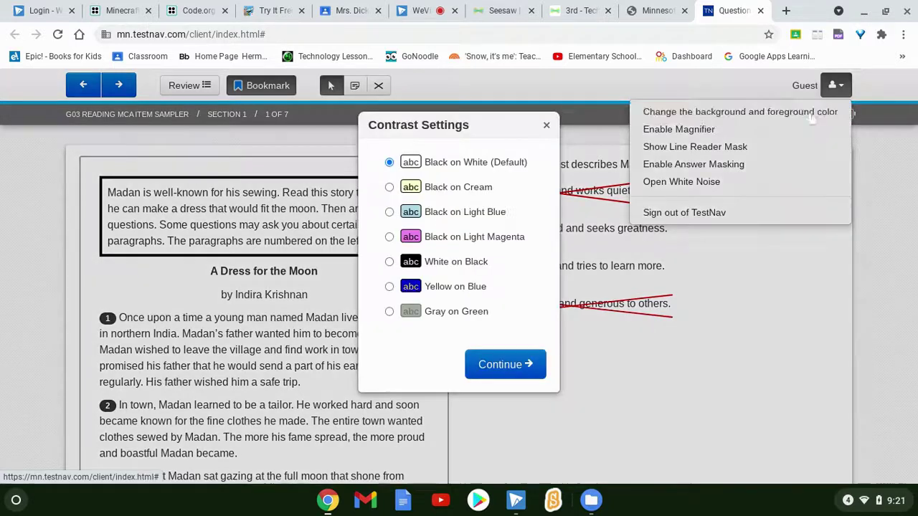
click(476, 223)
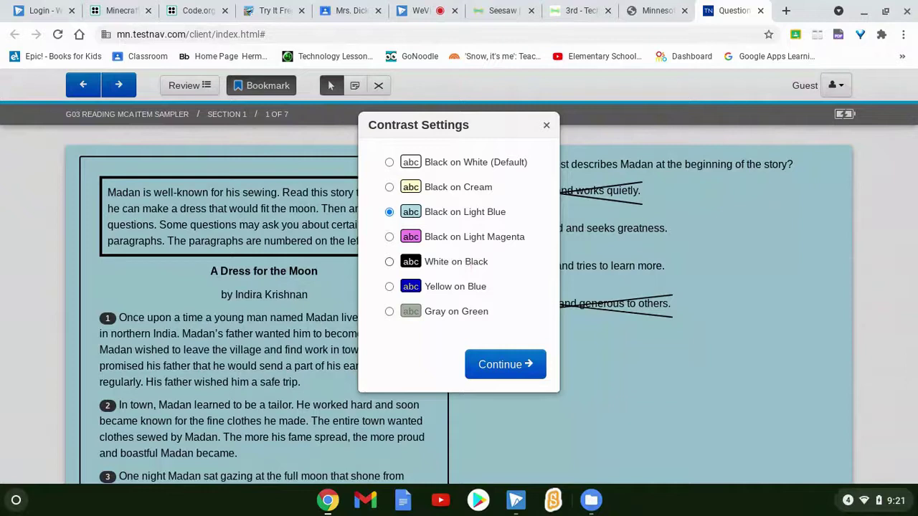
click(463, 289)
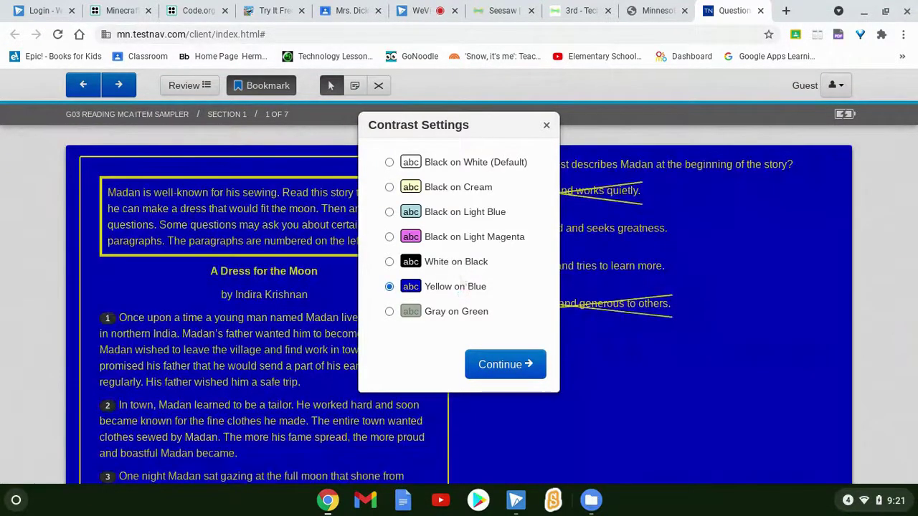
click(460, 265)
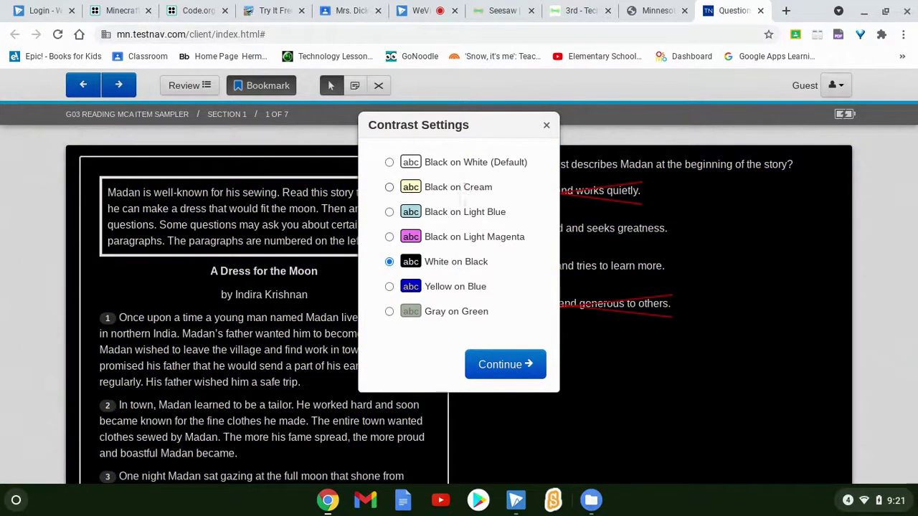
click(453, 244)
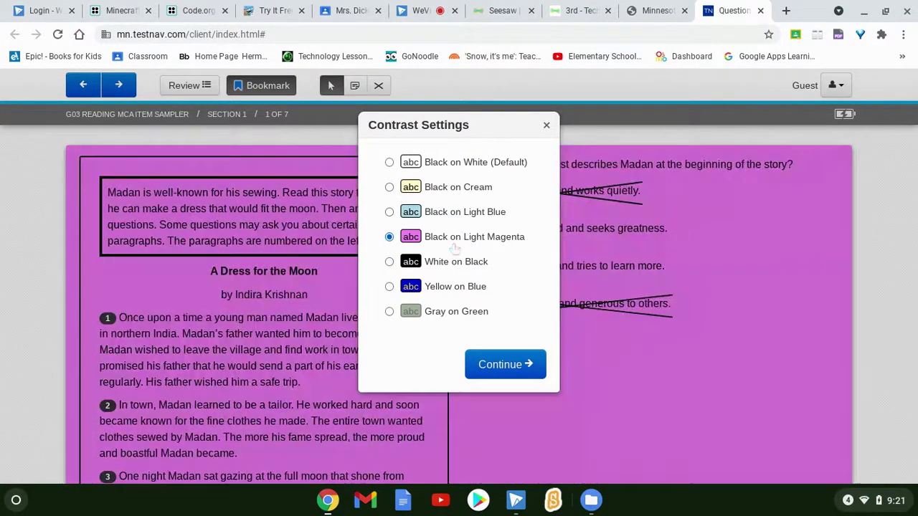
click(501, 366)
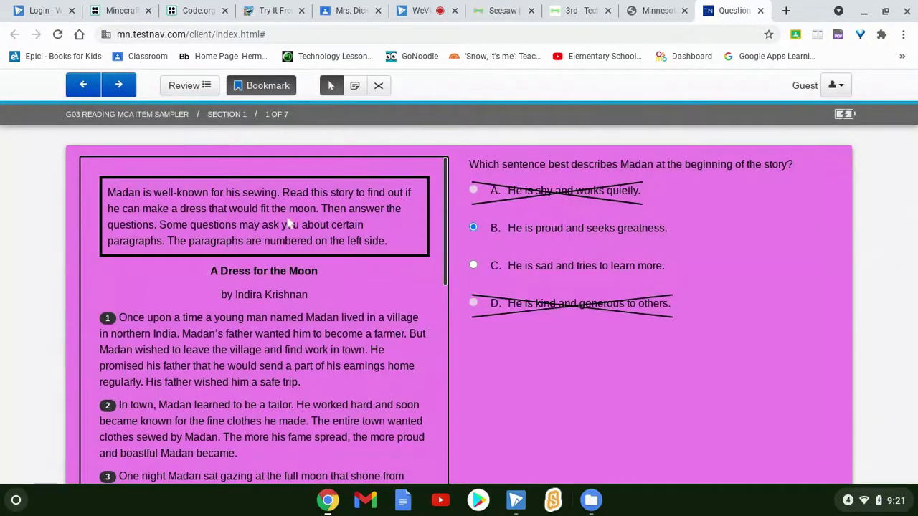
Go to question 2 and select the meaning "To open over a larger area" with the support phrase "worked hard".
click(118, 85)
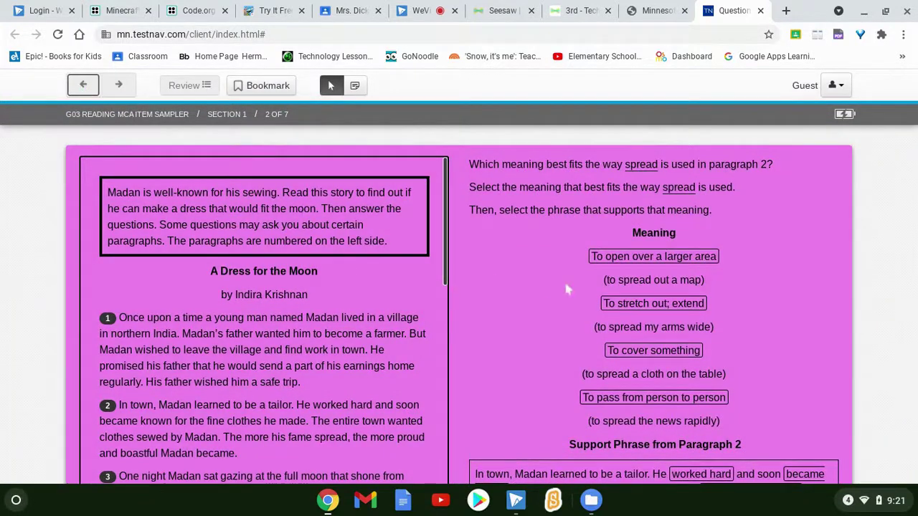
click(642, 257)
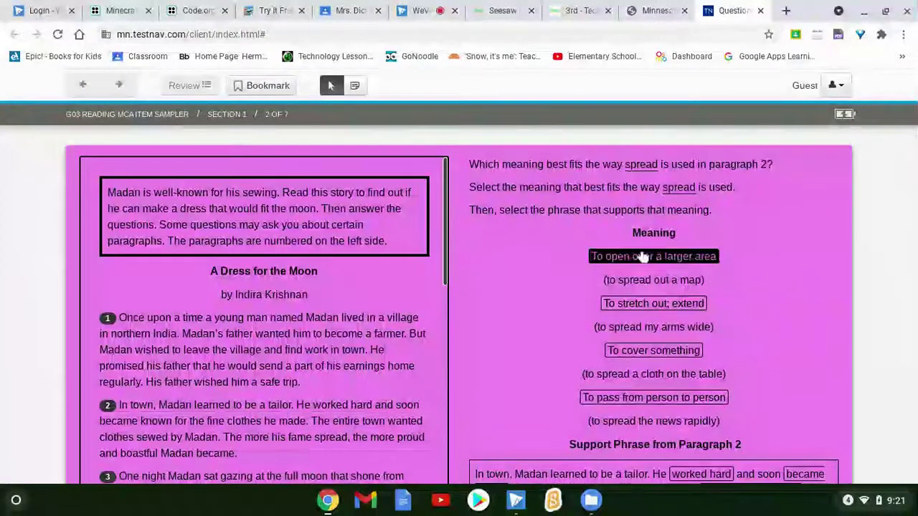
click(686, 476)
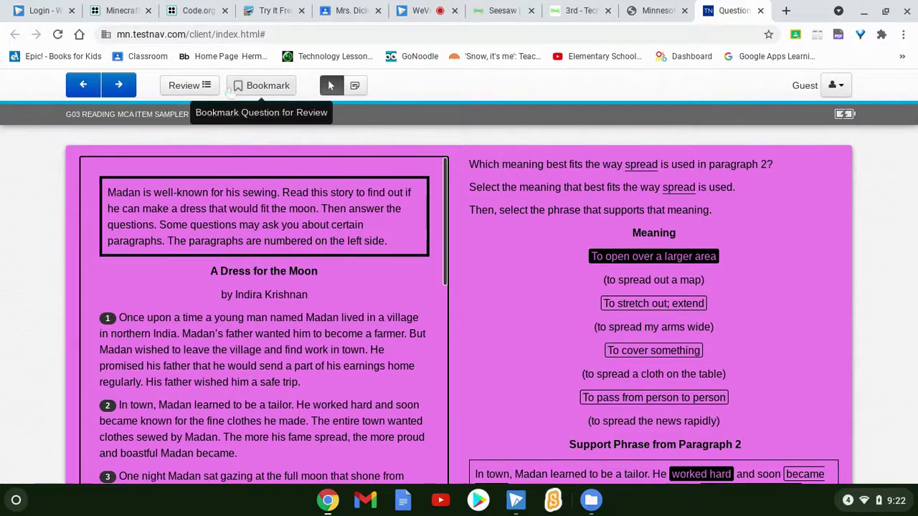
Return to question 1 through the question review list, and toggle its bookmark off and on again.
click(194, 86)
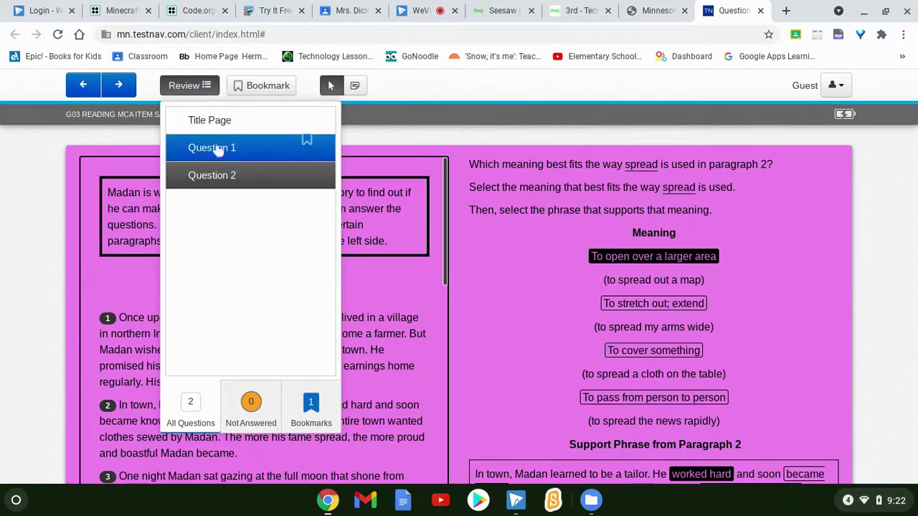
click(310, 147)
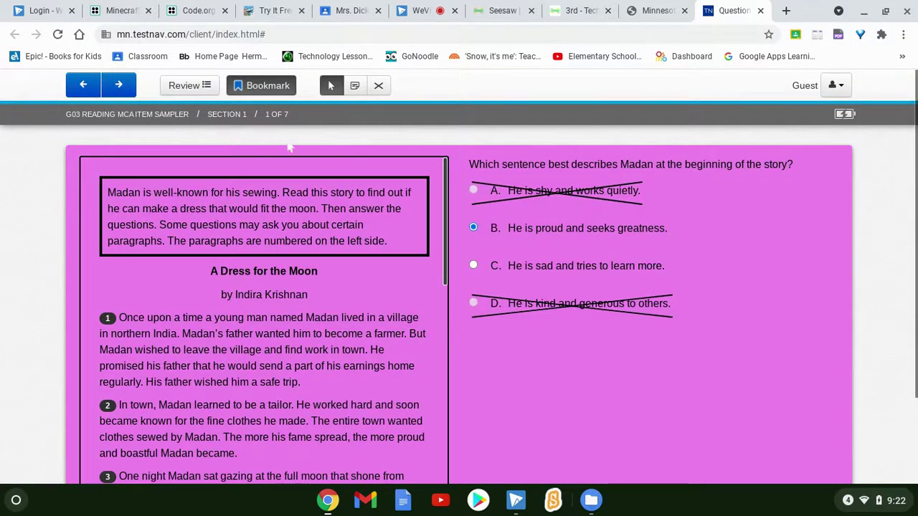
click(264, 86)
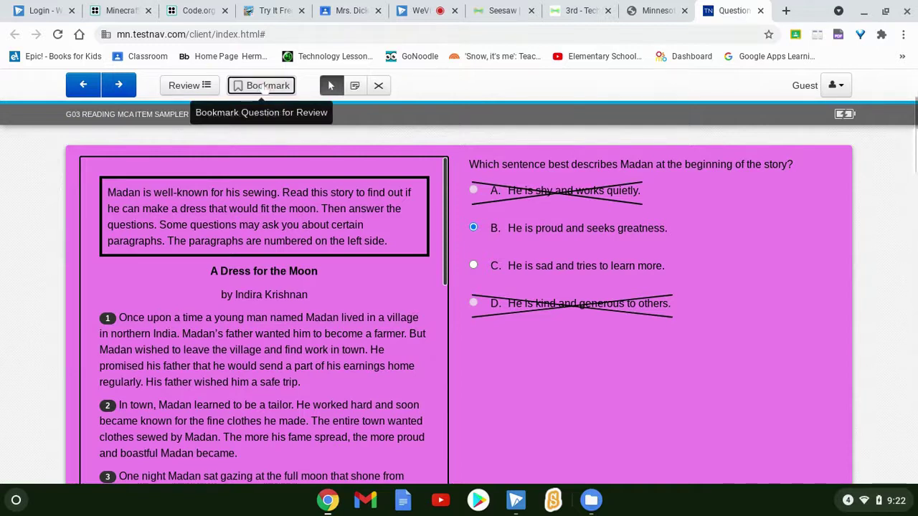
click(264, 86)
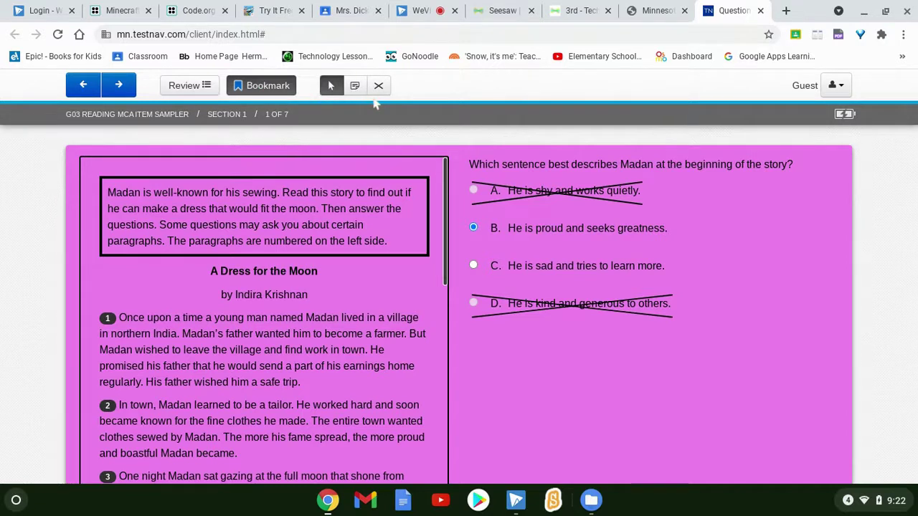
Enable the Magnifier, move it over the area below question 1's answers, and disable it again.
click(836, 86)
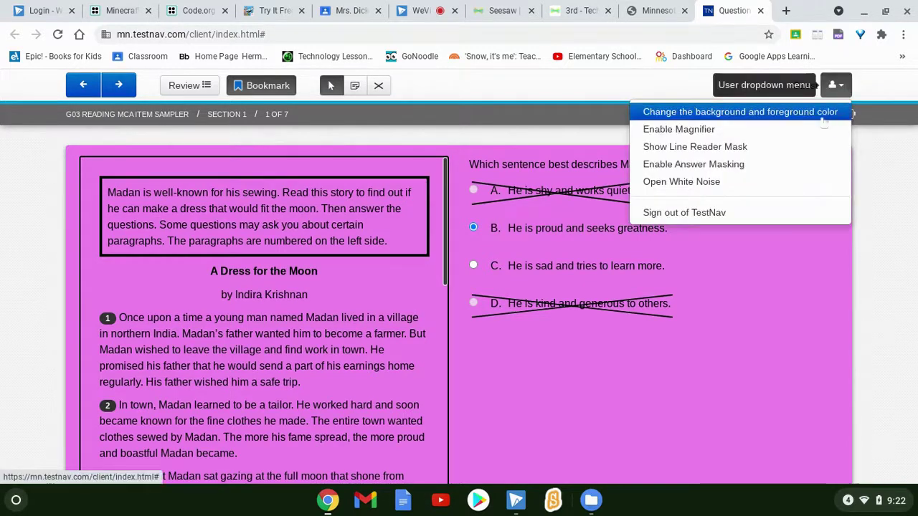
click(790, 135)
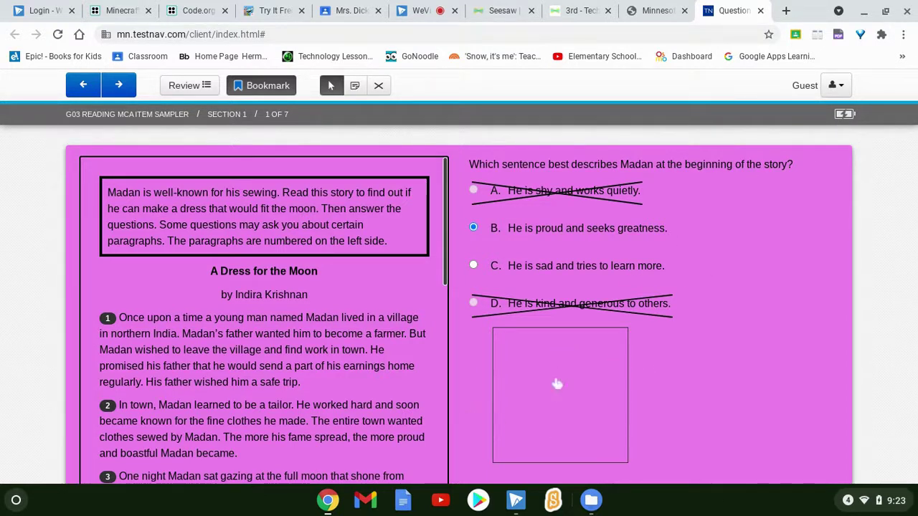
click(837, 84)
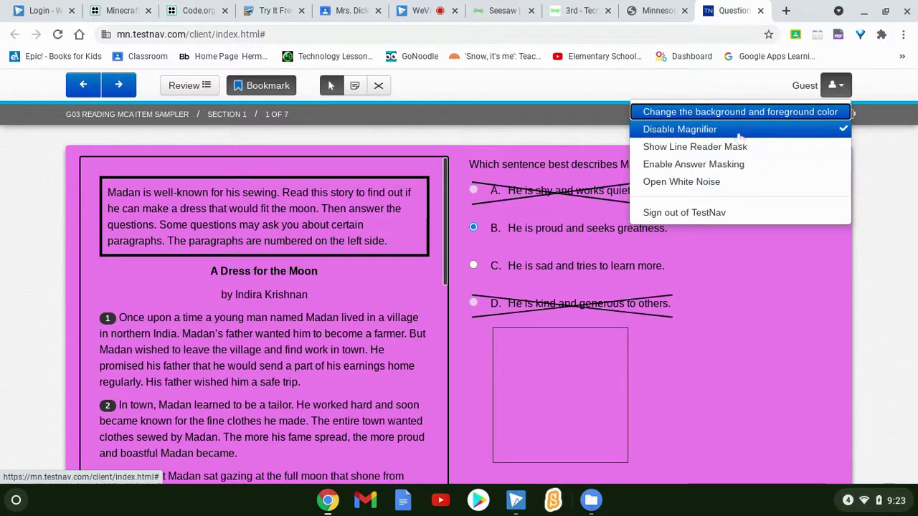
click(678, 132)
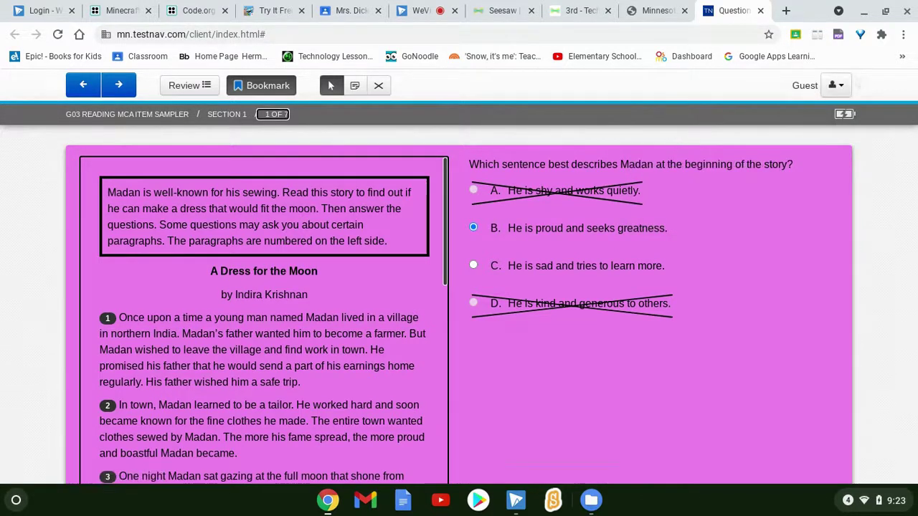
Show the Line Reader Mask enlarged over the whole passage, with its reading window moved to the author line and extended through paragraph 1.
click(840, 86)
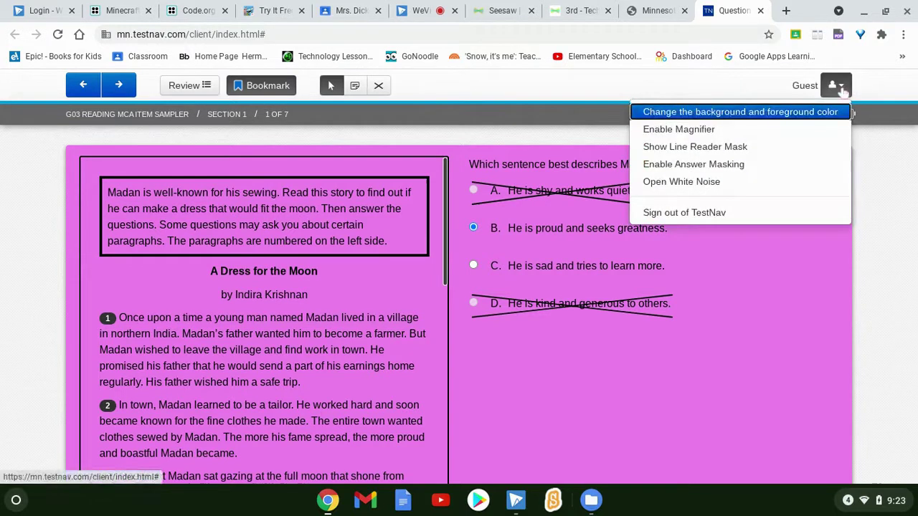
click(803, 151)
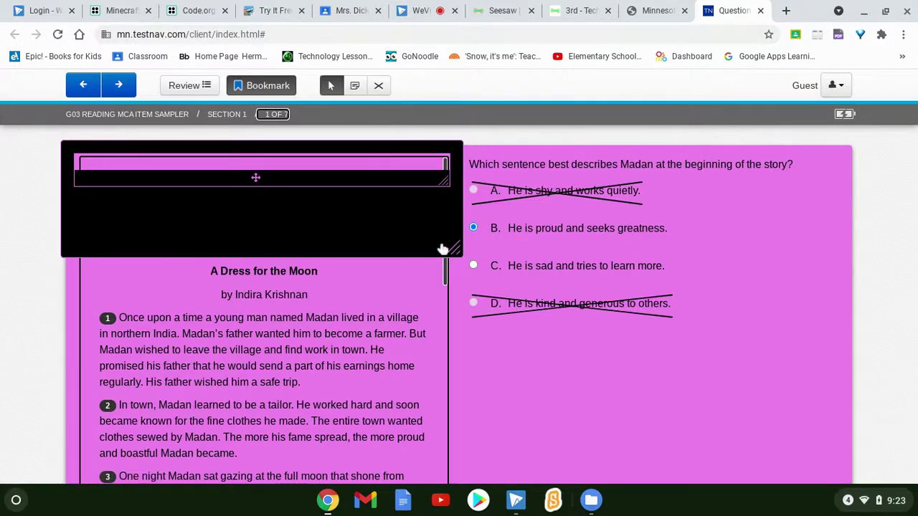
drag(454, 257, 445, 504)
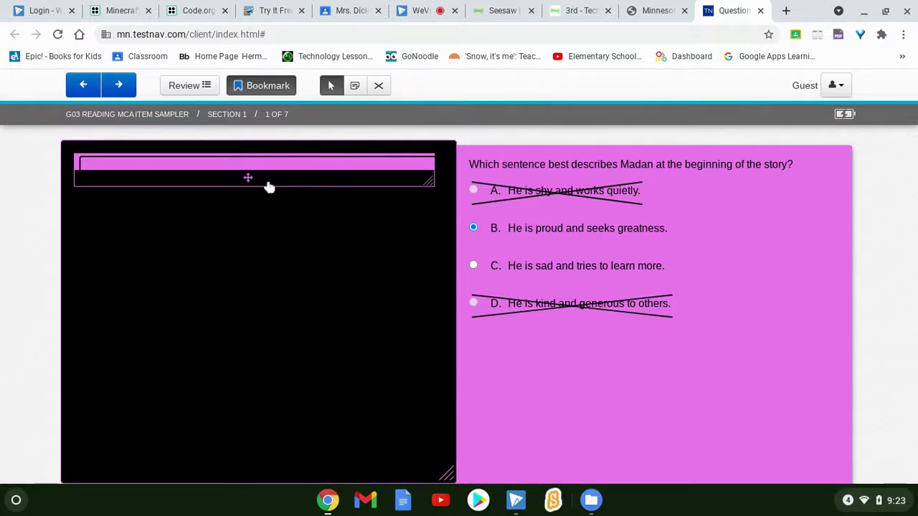
drag(248, 181, 251, 260)
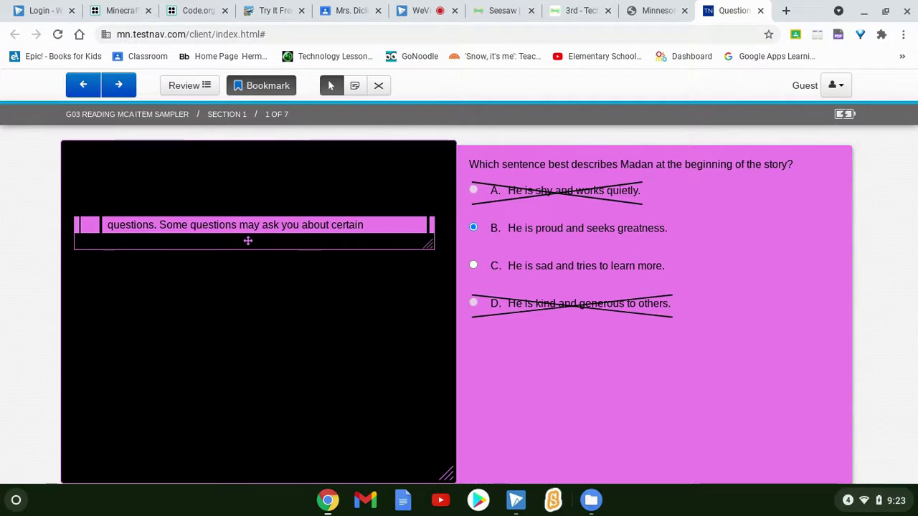
drag(248, 241, 271, 326)
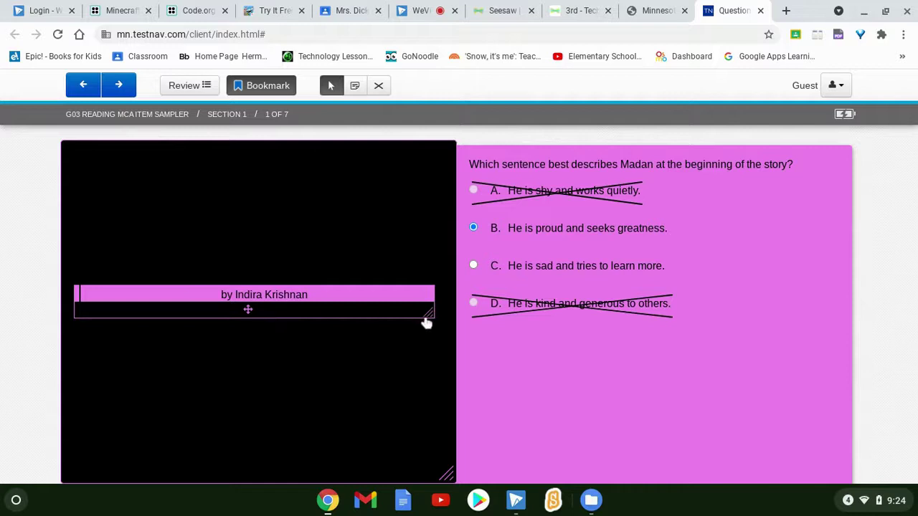
drag(429, 323, 441, 419)
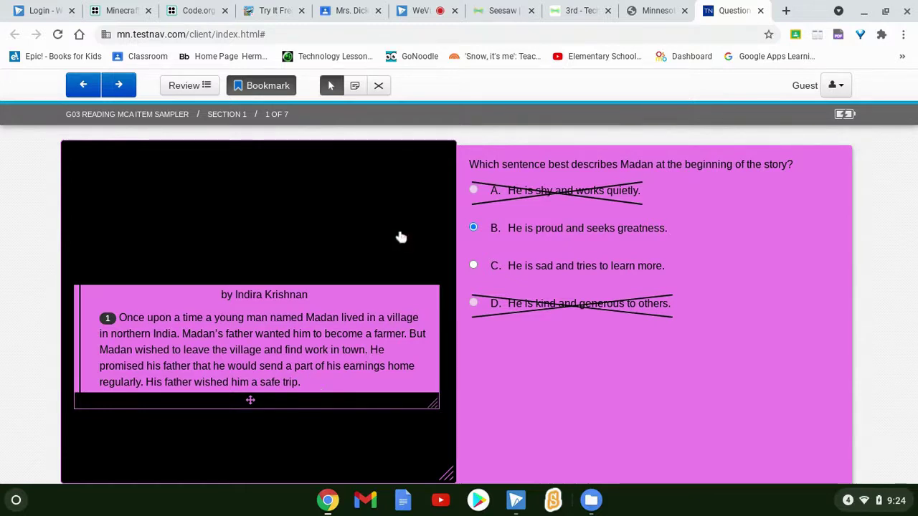
Shift the line reader mask slightly left, shrink its reading window to the first line of paragraph 1, and hide the mask.
drag(401, 238, 381, 244)
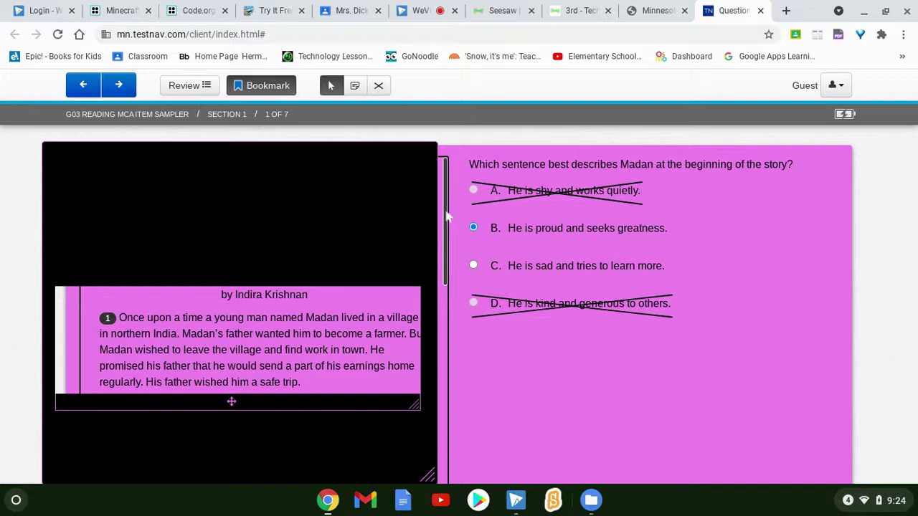
drag(446, 215, 428, 208)
drag(419, 408, 425, 337)
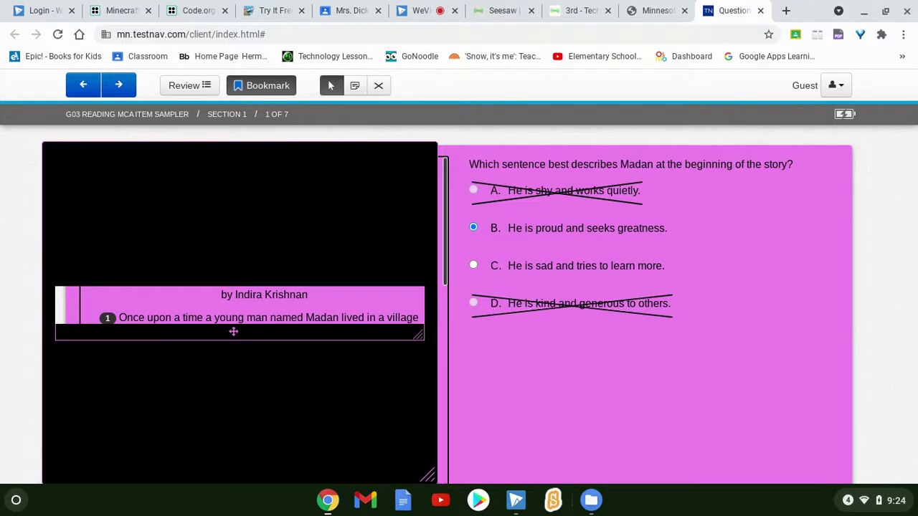
click(834, 85)
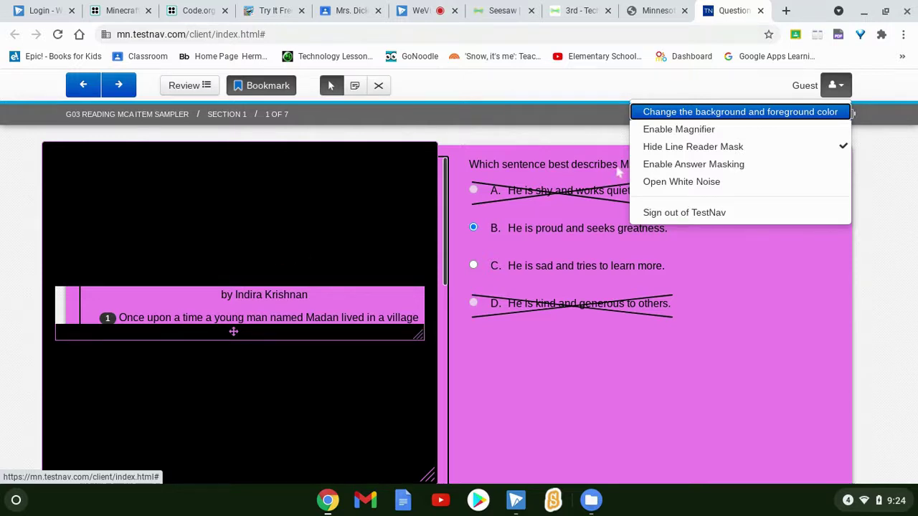
click(694, 147)
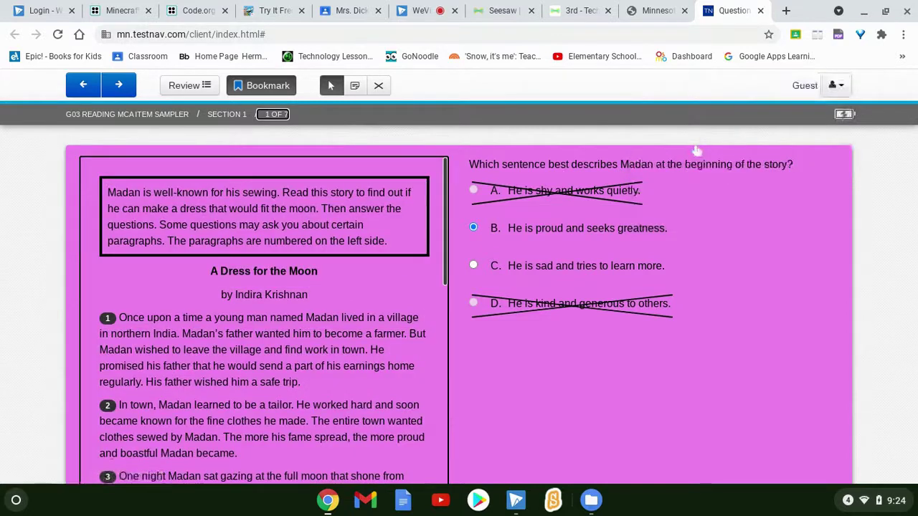
Enable Answer Masking on question 1, and reveal and re-mask answers A, B and C one at a time.
click(836, 86)
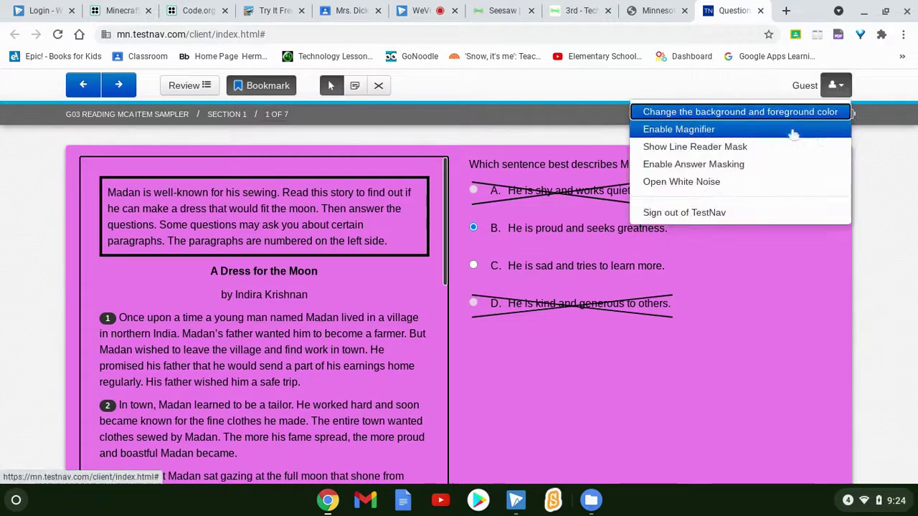
click(757, 175)
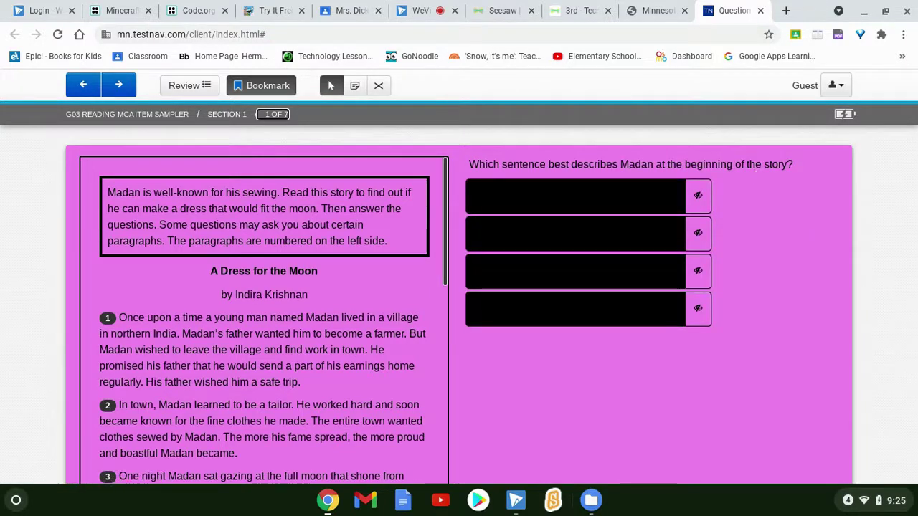
click(698, 204)
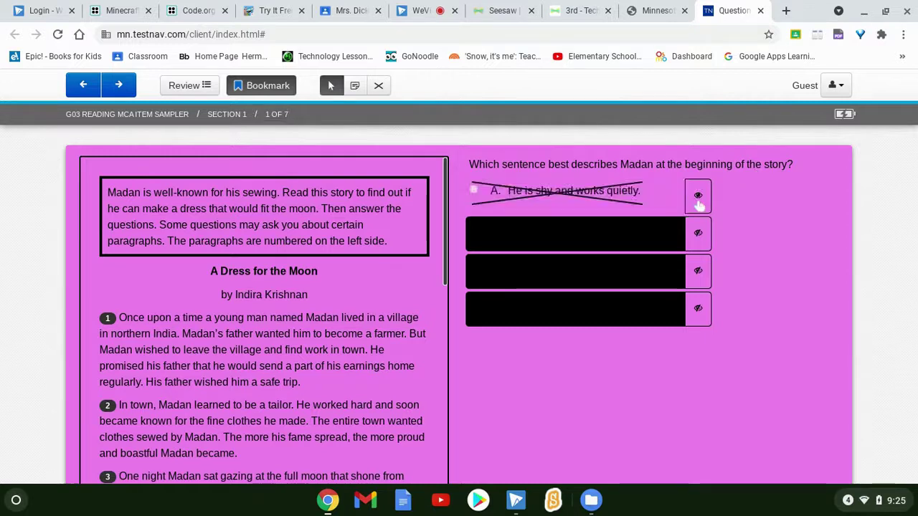
click(698, 200)
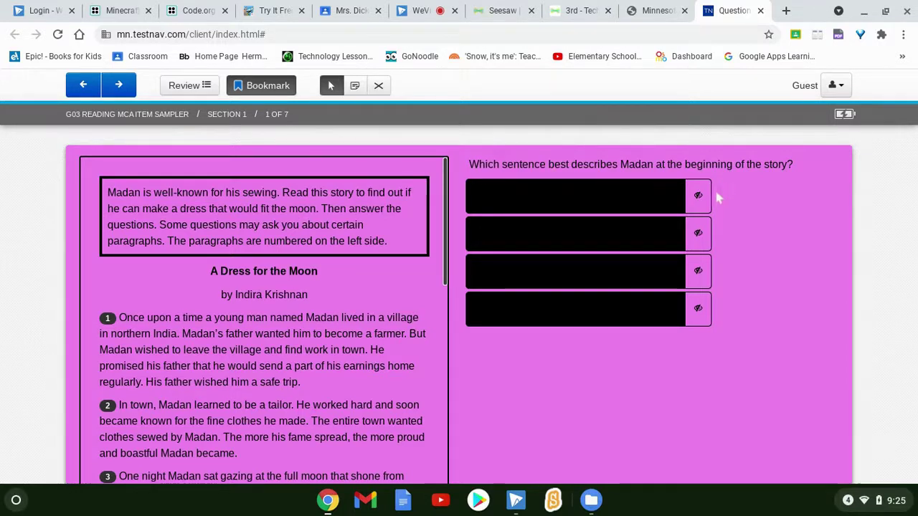
click(699, 202)
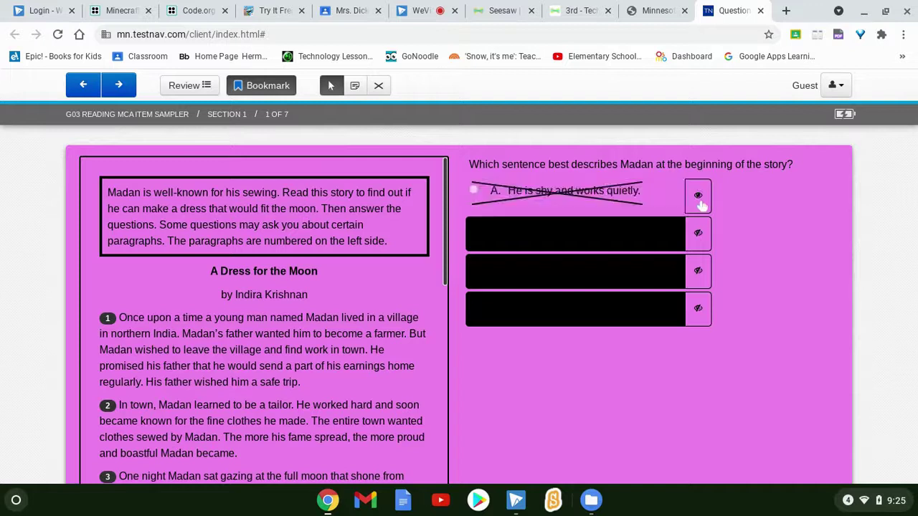
click(700, 202)
click(698, 235)
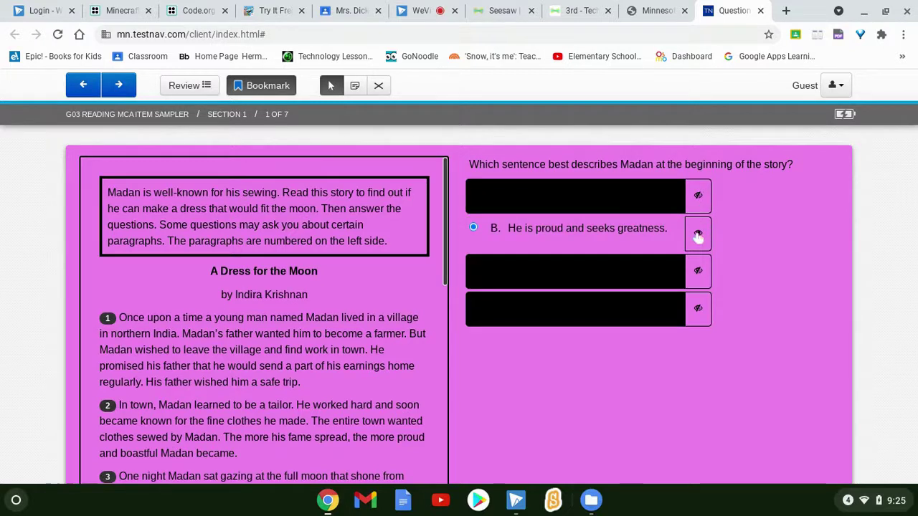
click(699, 237)
click(697, 285)
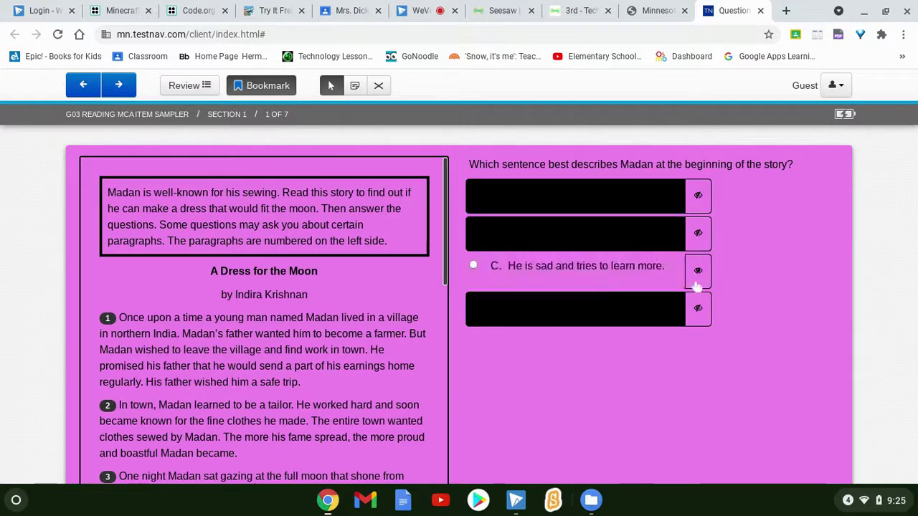
click(697, 285)
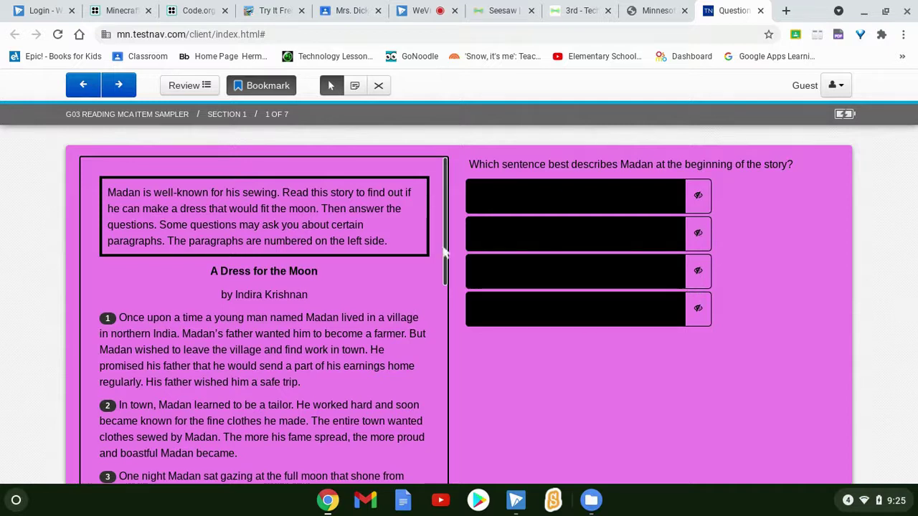
drag(445, 255, 413, 247)
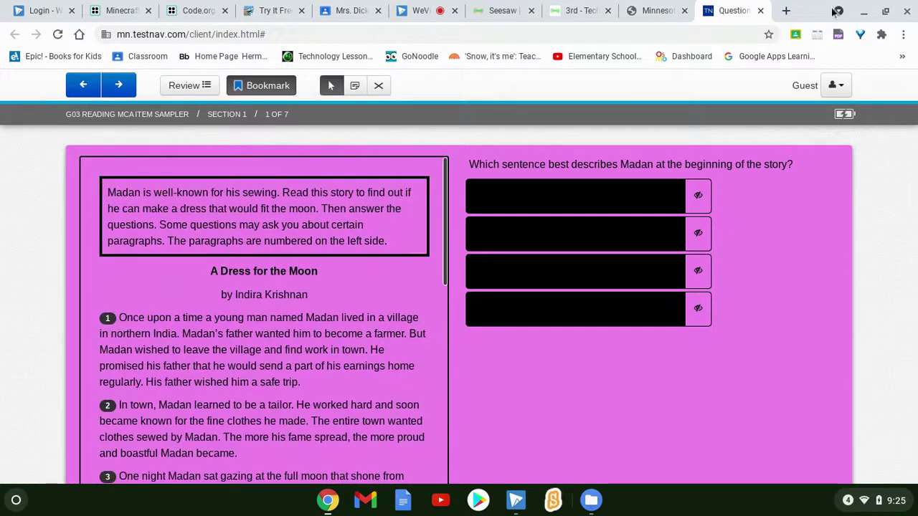
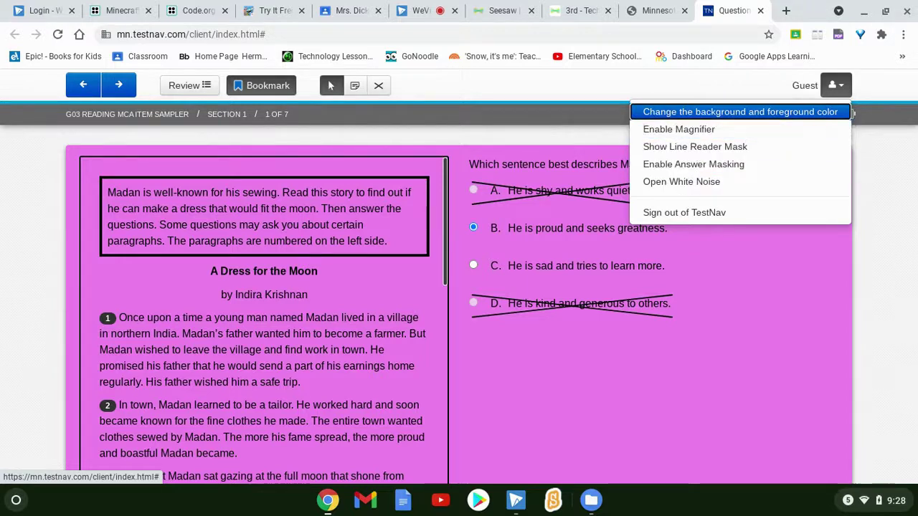
Go to question 2, deselect the support phrase "worked hard", and change the selected meaning to "To pass from person to person".
click(536, 136)
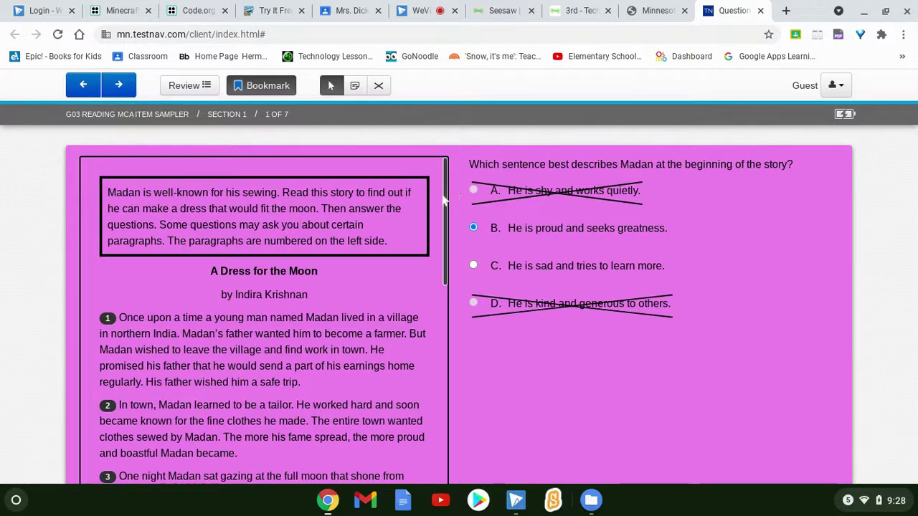
drag(446, 207, 441, 330)
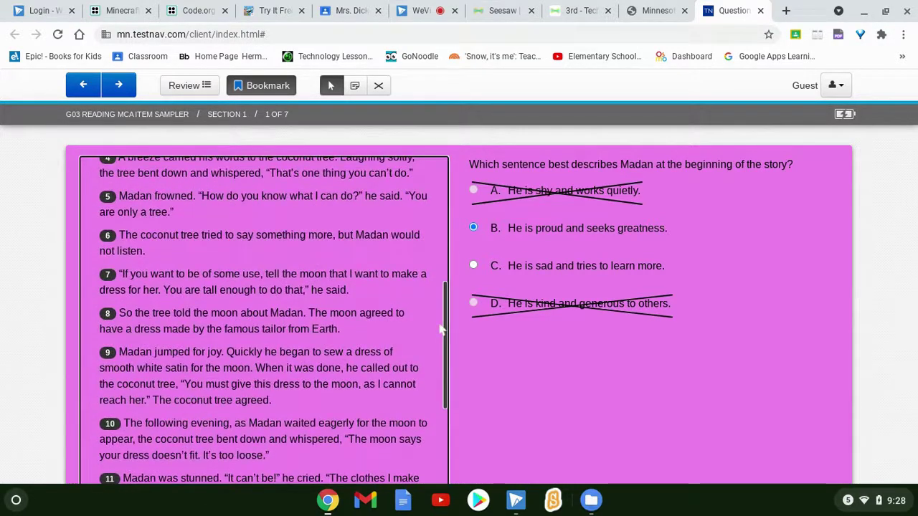
drag(446, 329, 429, 245)
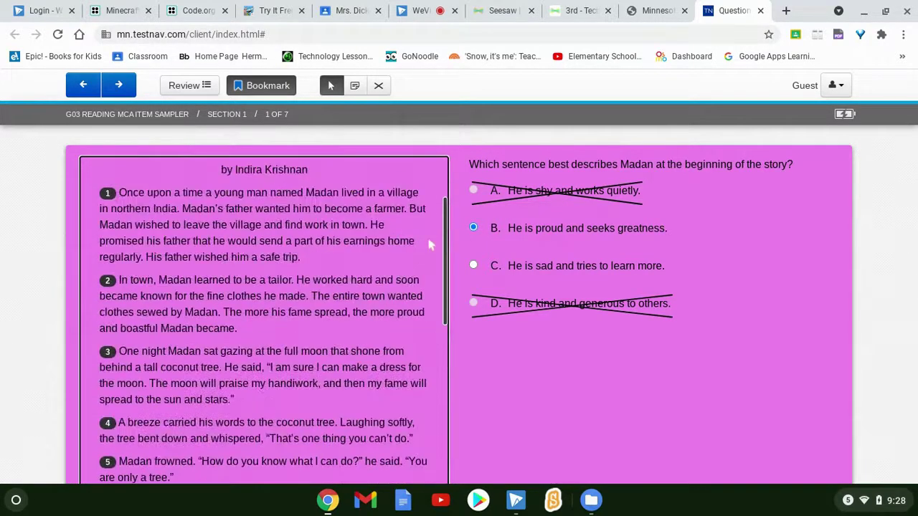
click(119, 85)
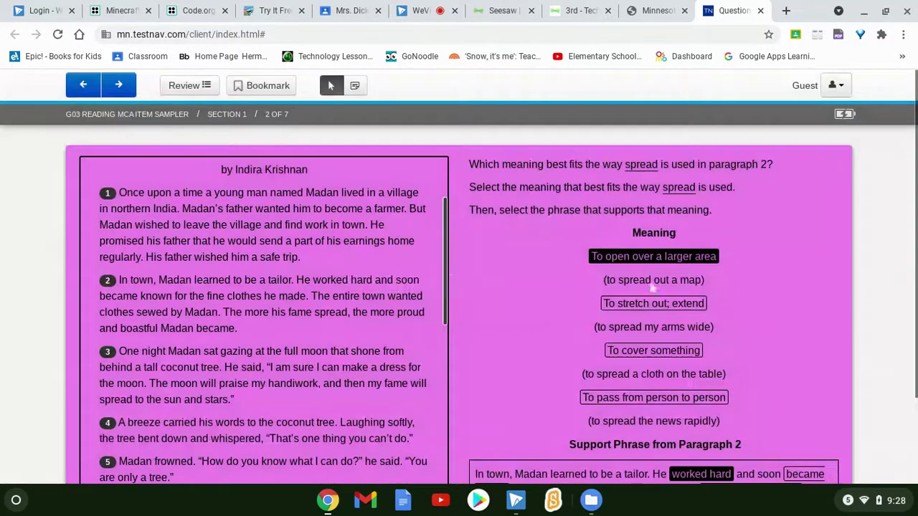
scroll(916, 258, down, 1)
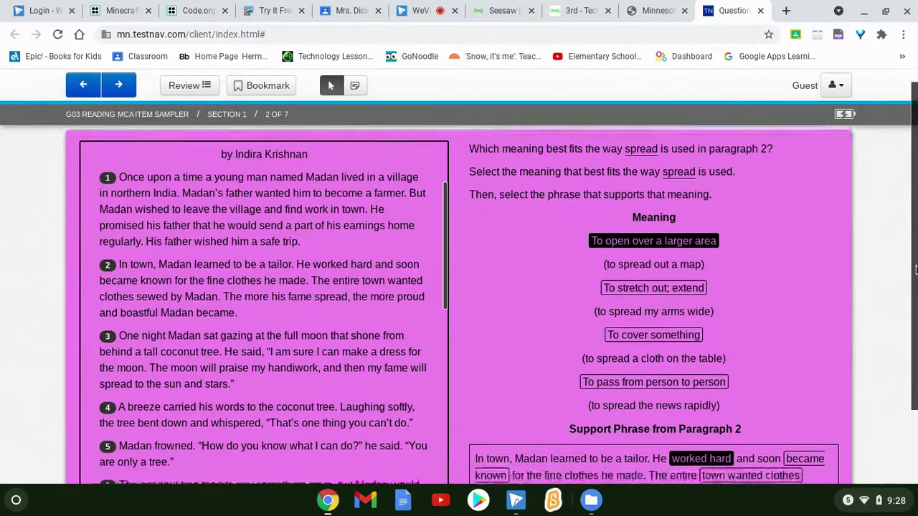
click(699, 433)
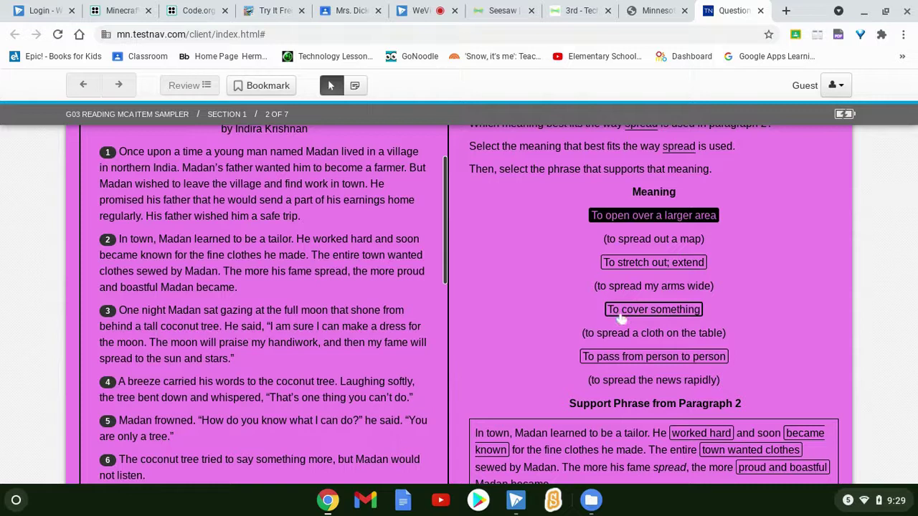
click(608, 357)
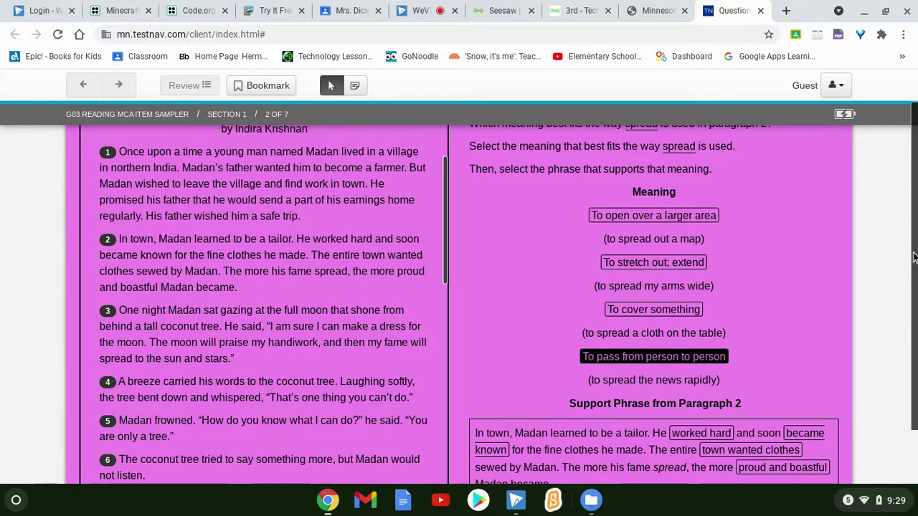
Select "proud and boastful" as the support phrase from paragraph 2 on question 2.
drag(914, 256, 913, 297)
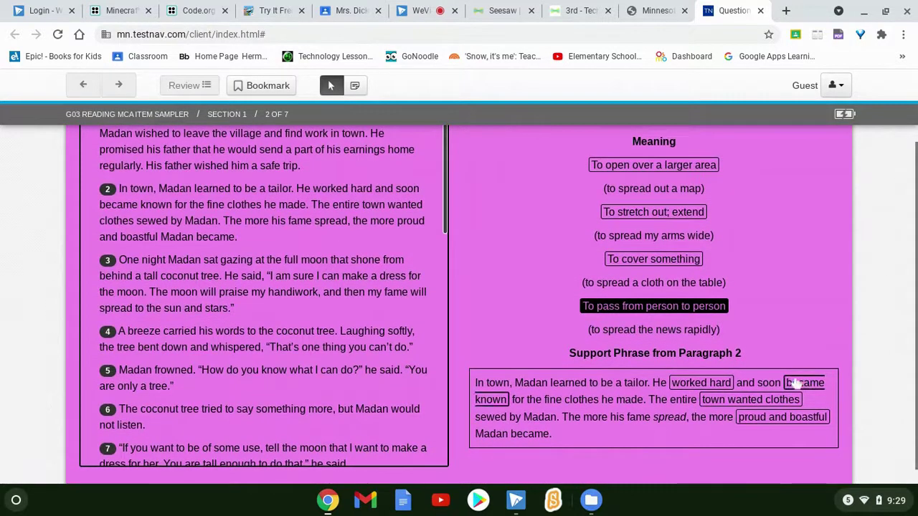
click(781, 420)
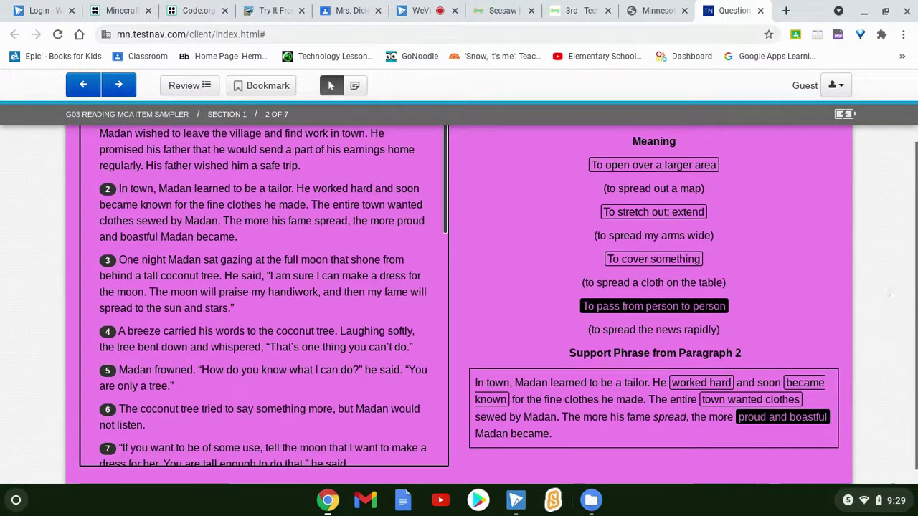
mouse_move(914, 251)
mouse_down()
mouse_move(915, 274)
mouse_move(915, 197)
mouse_move(916, 266)
mouse_up()
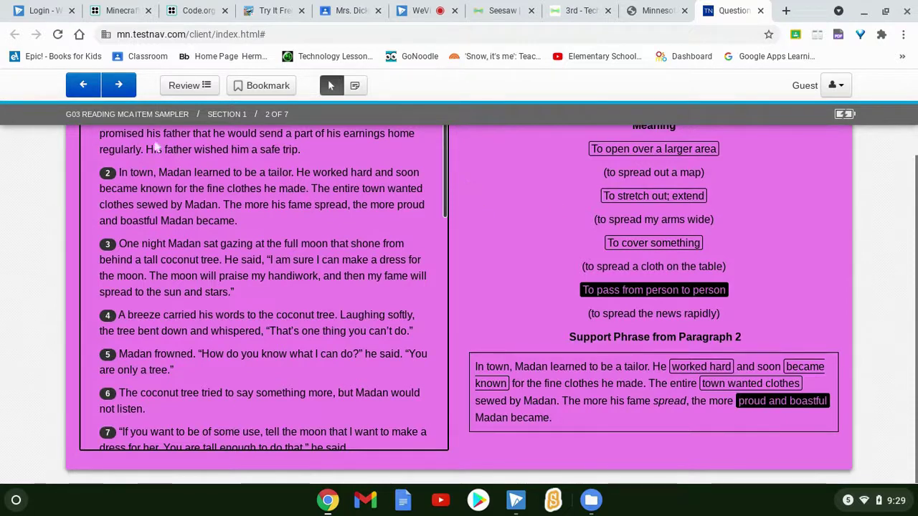
Answer question 3 with C, "He wants to impress his father and get more money", and question 4 with A, "silly".
click(119, 87)
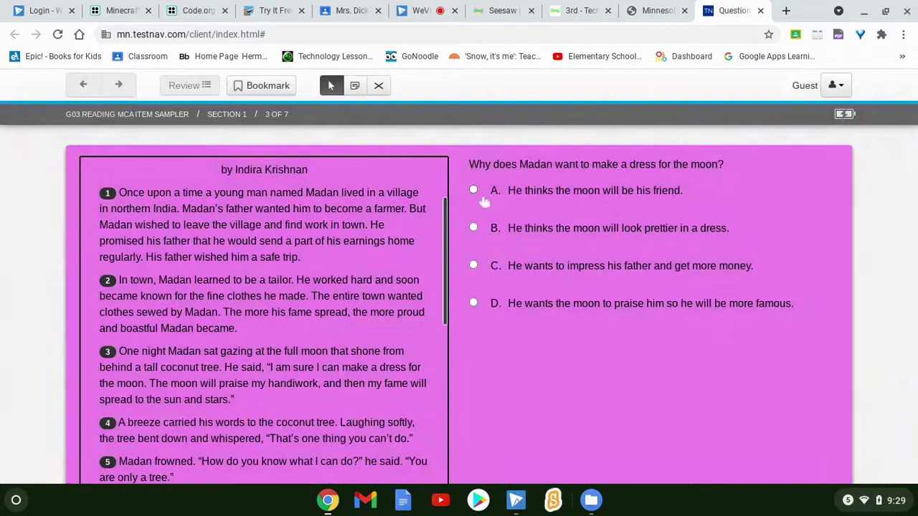
click(474, 265)
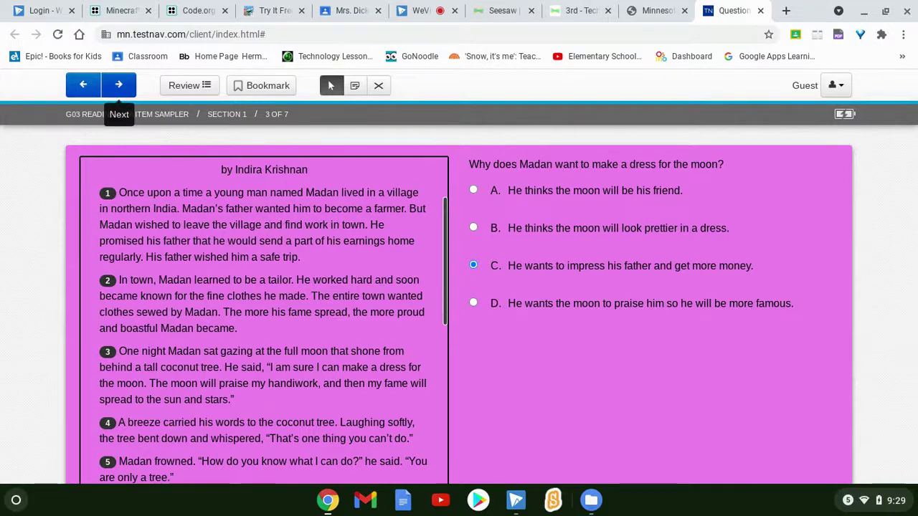
click(119, 85)
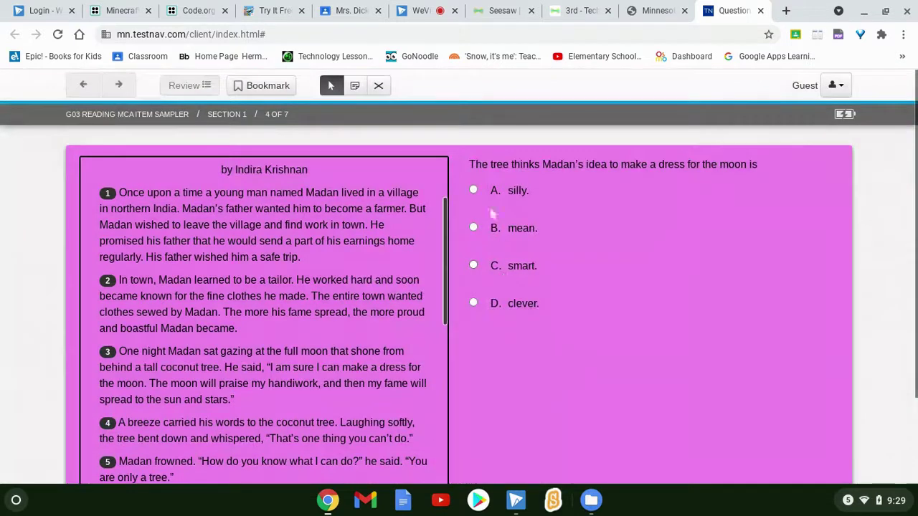
click(473, 191)
On question 5, reorder the story events: moon returns dress, people know Madan, Madan cries, coconut tree laughs, Madan becomes famous.
click(117, 85)
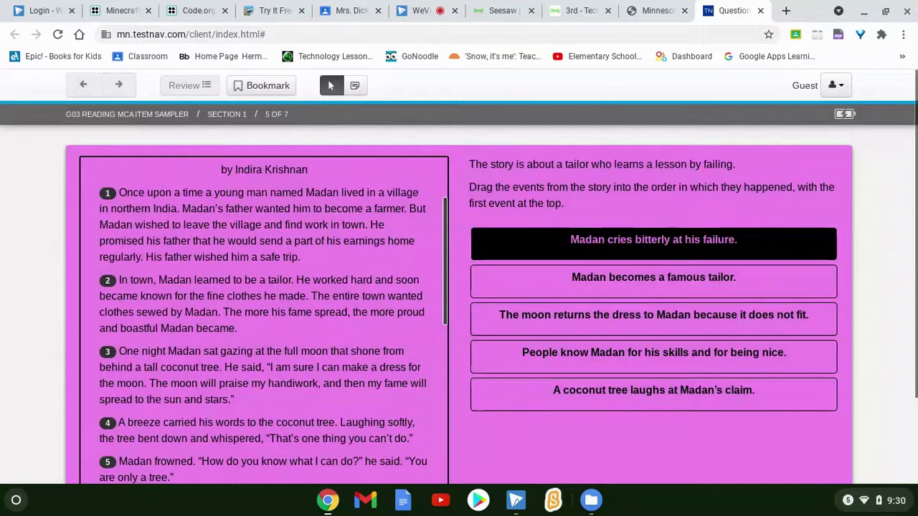
drag(625, 280, 621, 261)
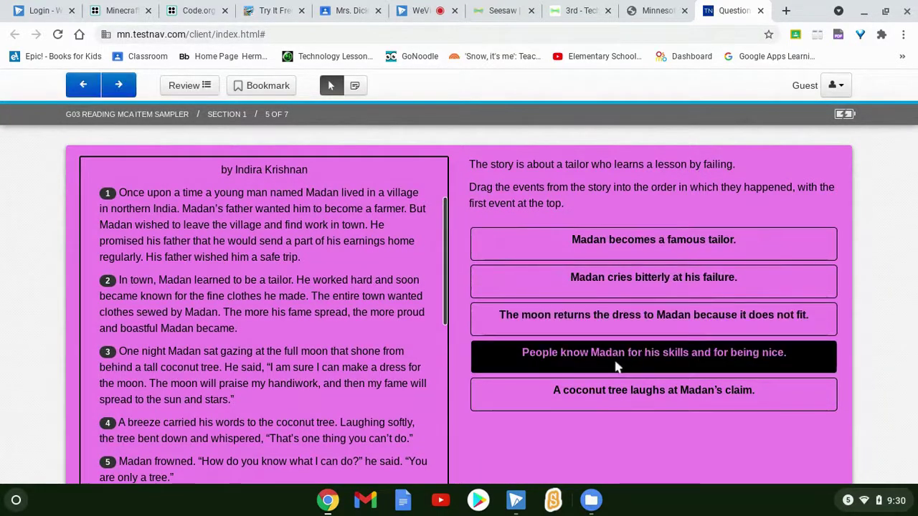
drag(616, 366, 619, 255)
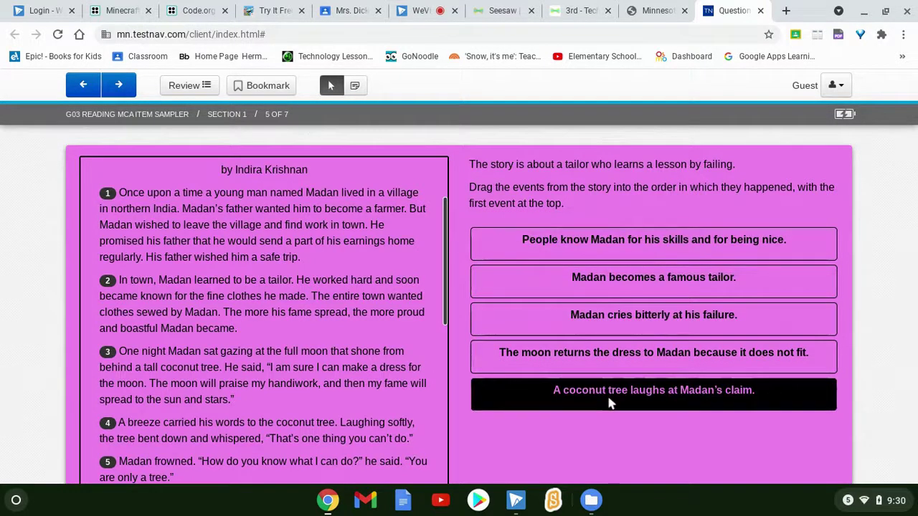
drag(611, 371, 610, 253)
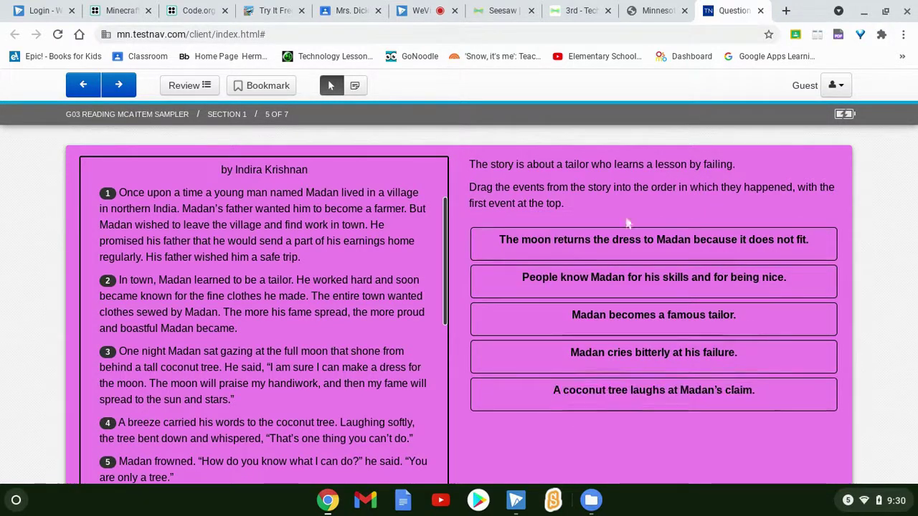
drag(670, 324, 661, 351)
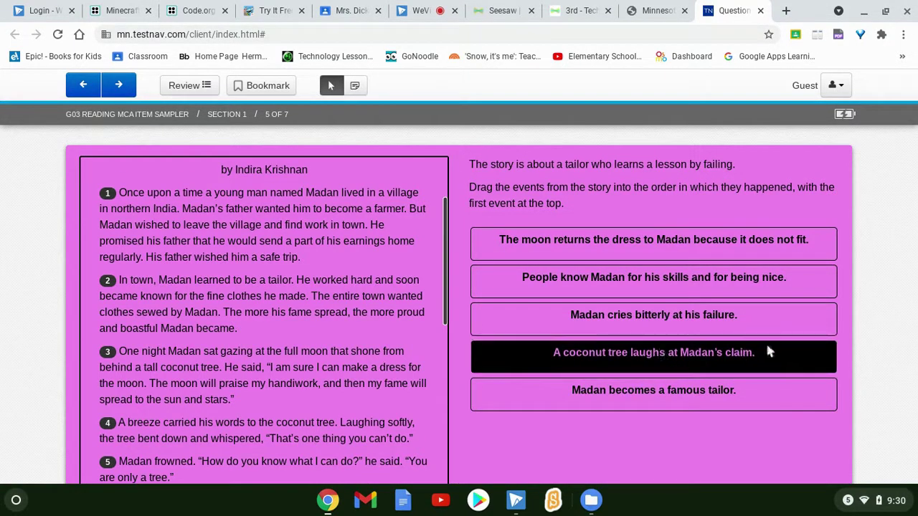
drag(651, 279, 634, 268)
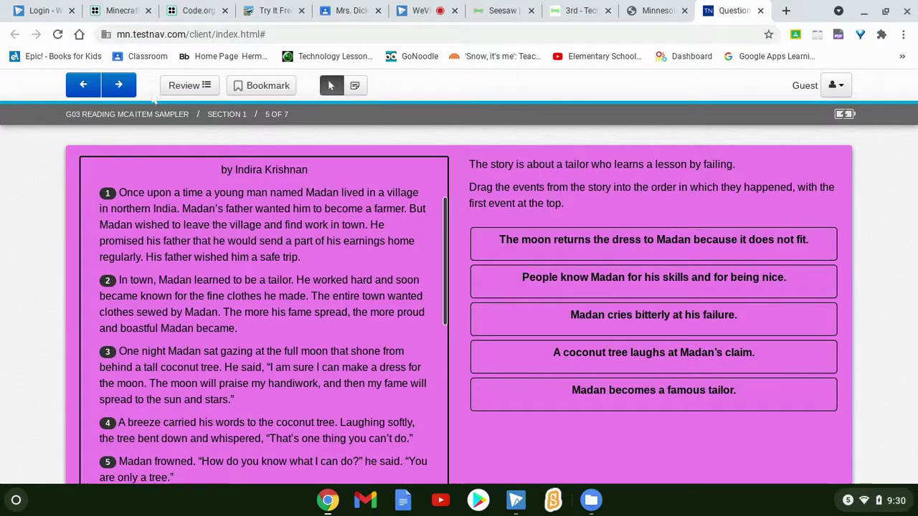
Answer question 6 with B, "correctly", and question 7 with C, "Jewelry".
click(115, 92)
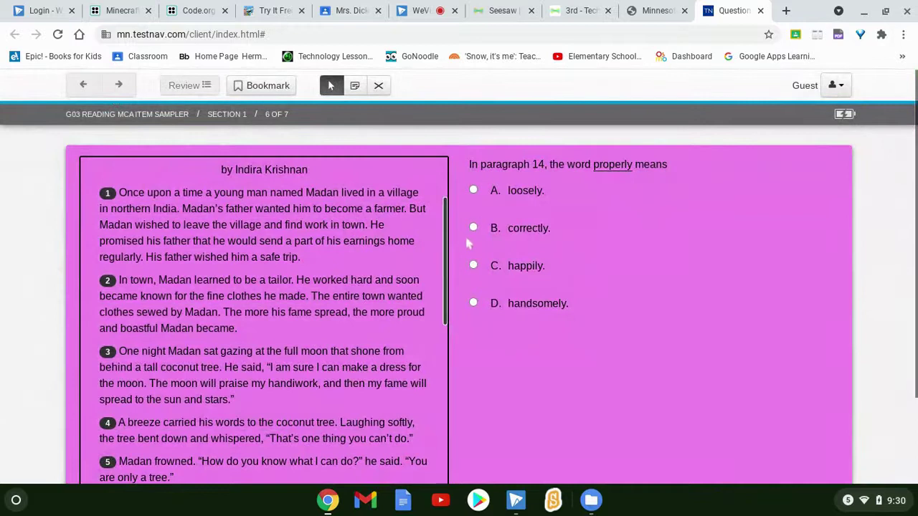
click(474, 228)
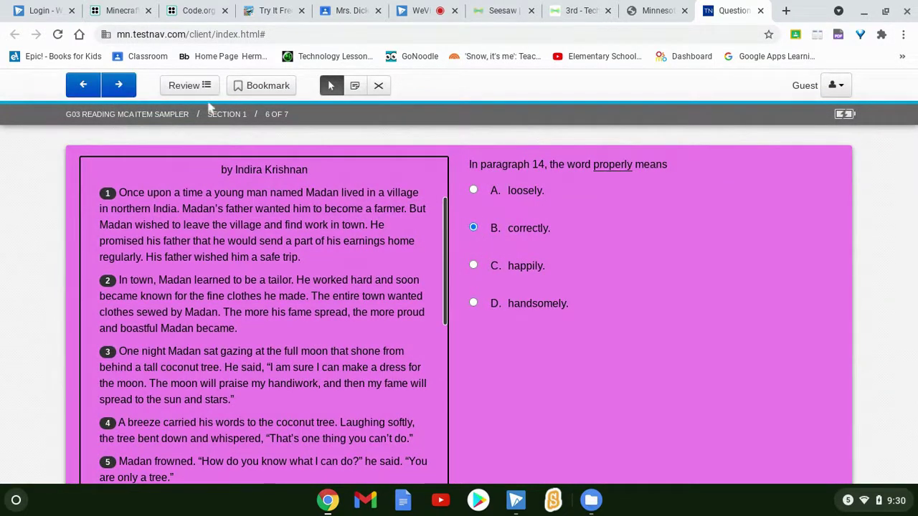
click(126, 88)
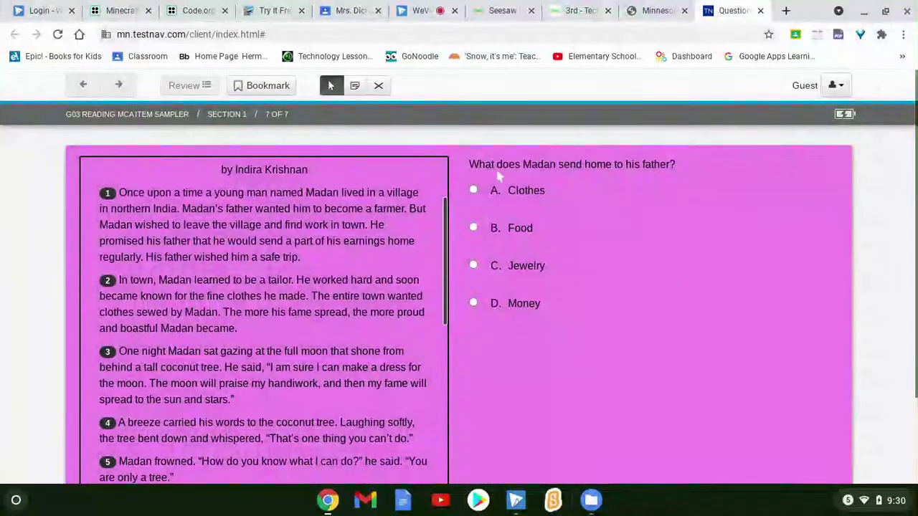
click(474, 266)
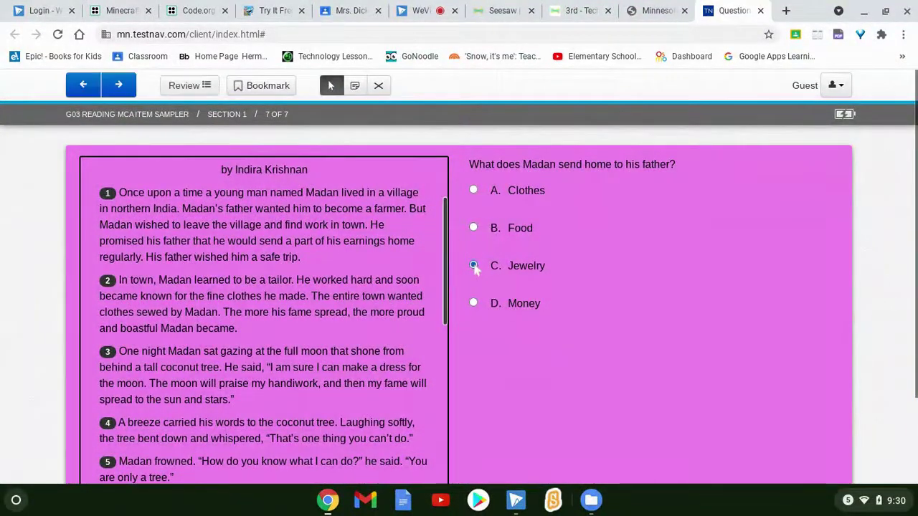
Advance to the end of Section 1 and look over the review list of all questions.
click(118, 95)
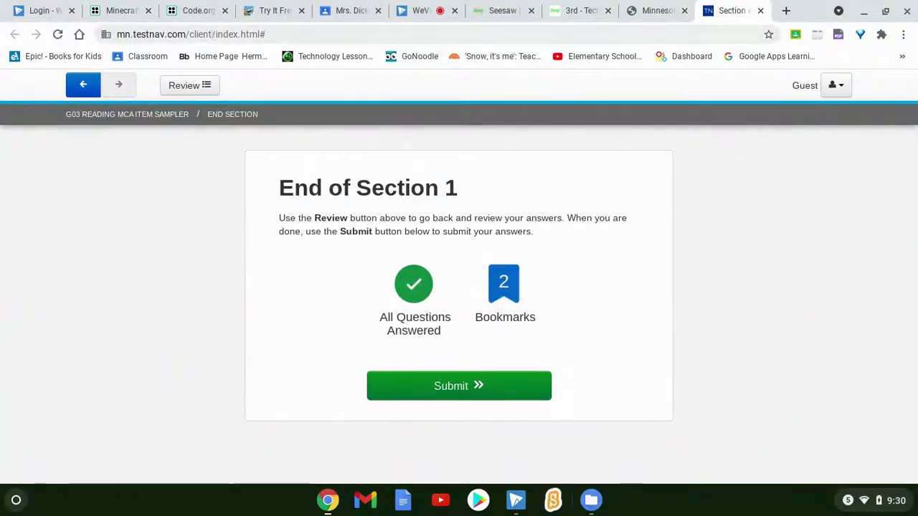
click(178, 89)
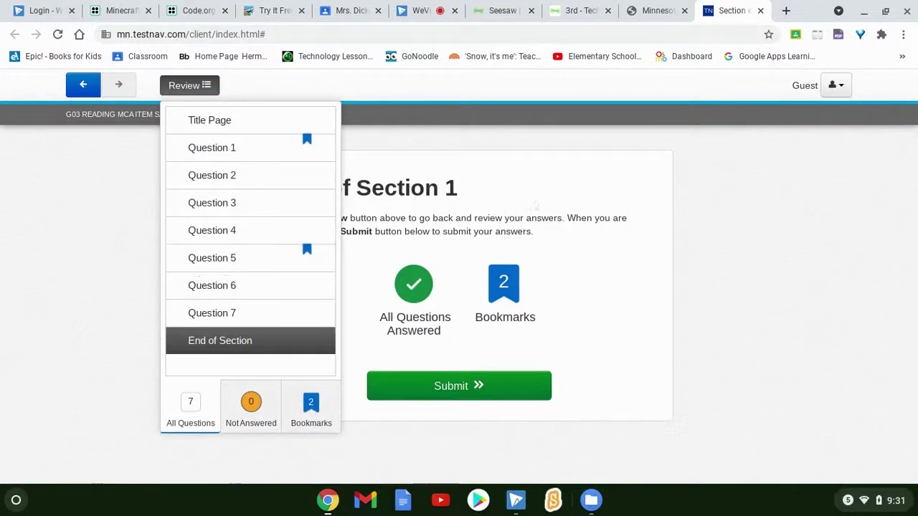
key(Escape)
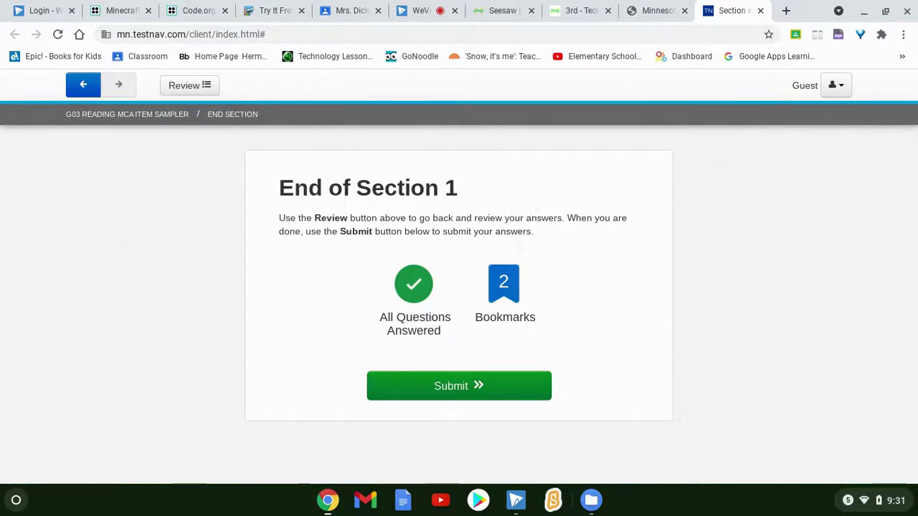
Open question 1 from the end-of-section bookmarks list and remove its bookmark.
click(504, 283)
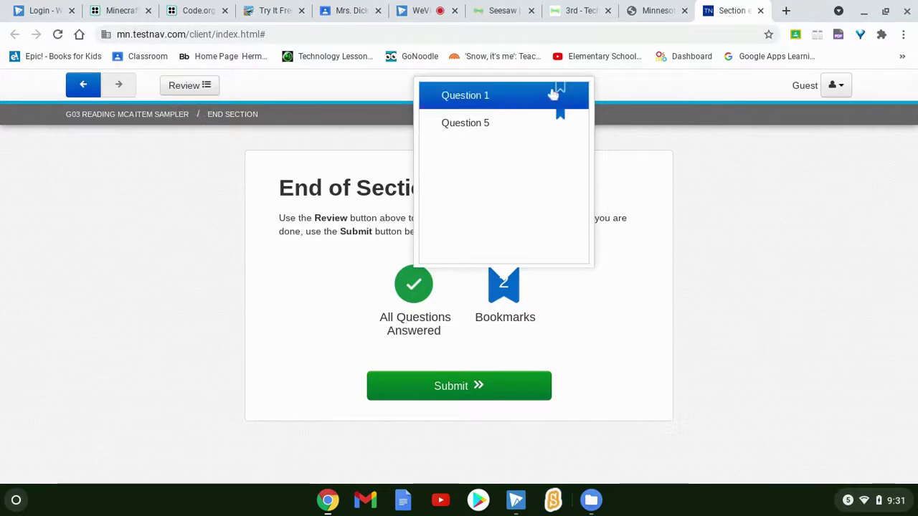
click(492, 104)
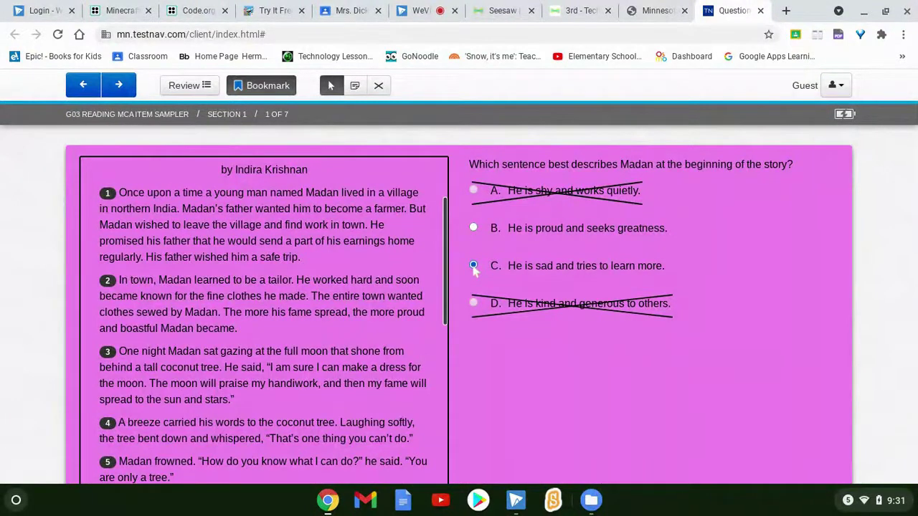
click(263, 91)
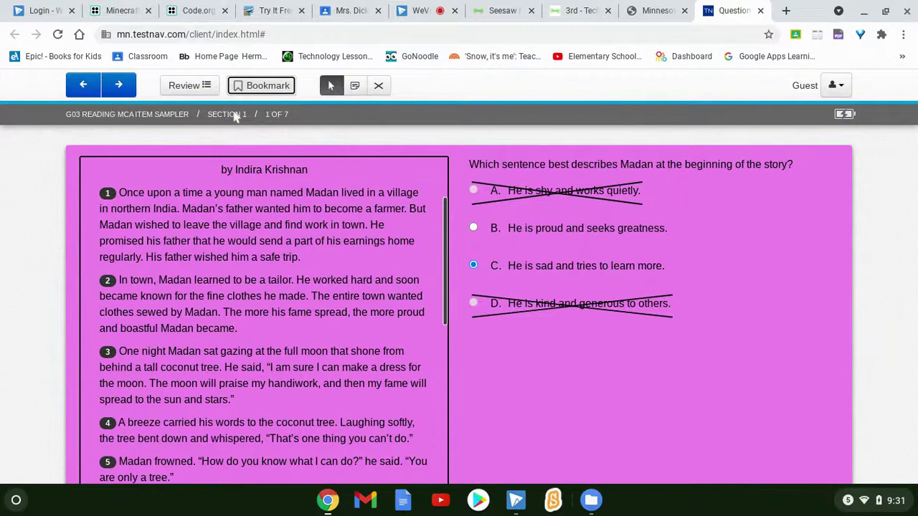
Go to question 5, move "A coconut tree laughs at Madan's claim." up to third place, and remove the question's bookmark.
click(203, 92)
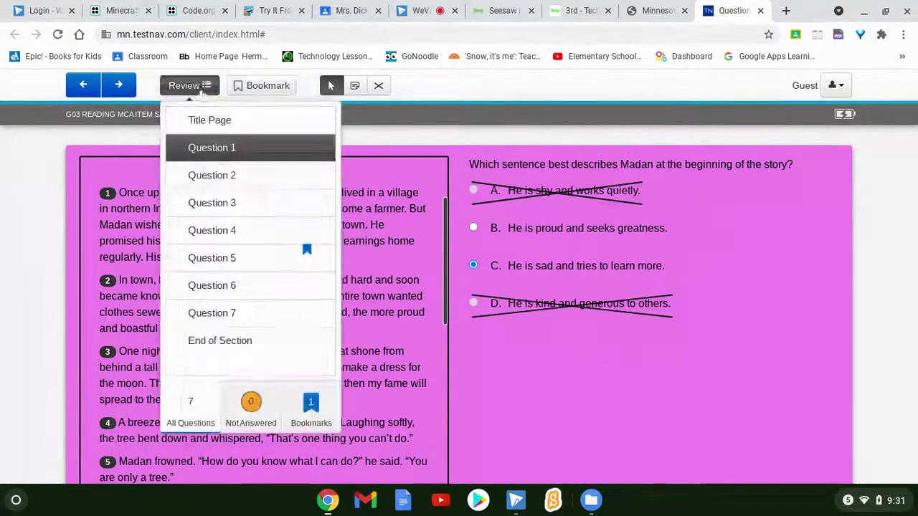
click(246, 265)
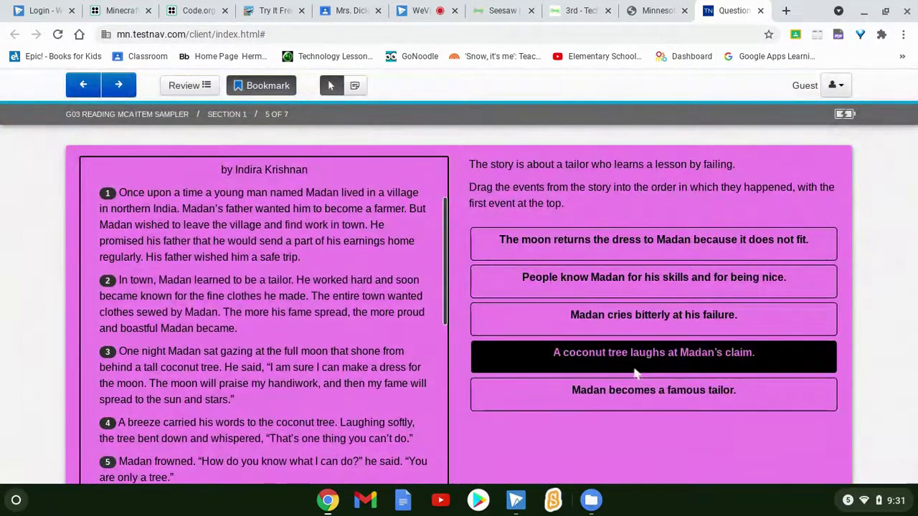
drag(637, 367, 634, 329)
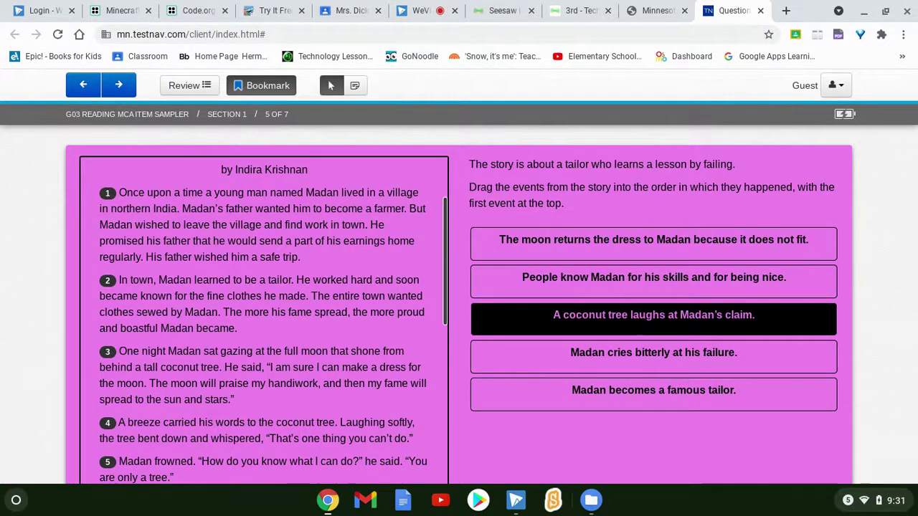
click(265, 88)
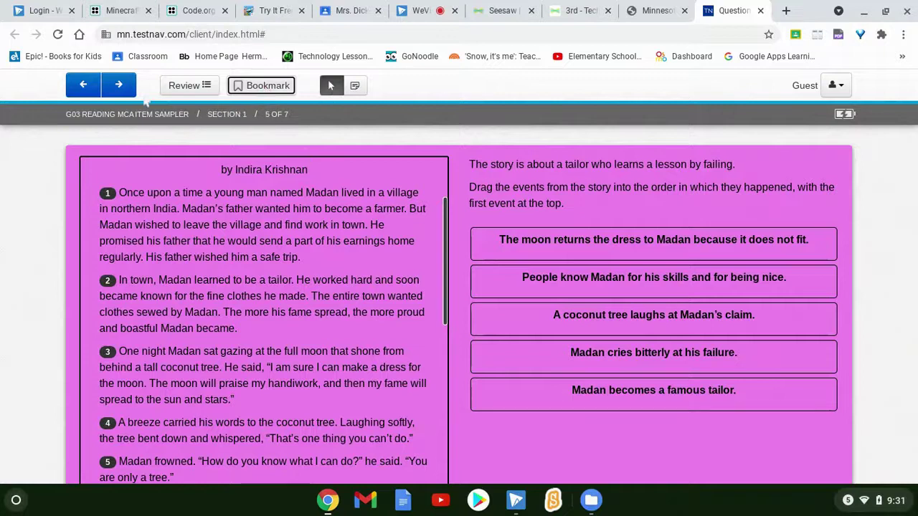
Return to the End of Section 1 page, and request submission but decline leaving the section.
click(186, 87)
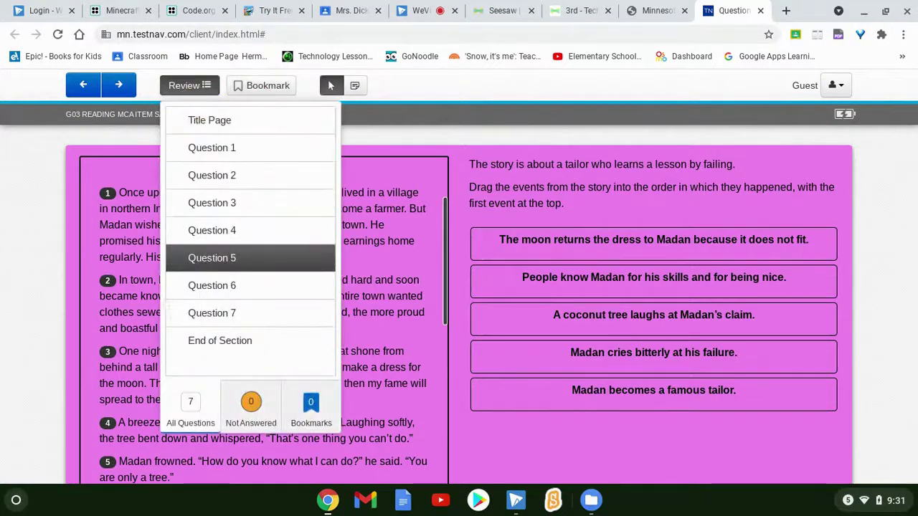
click(224, 343)
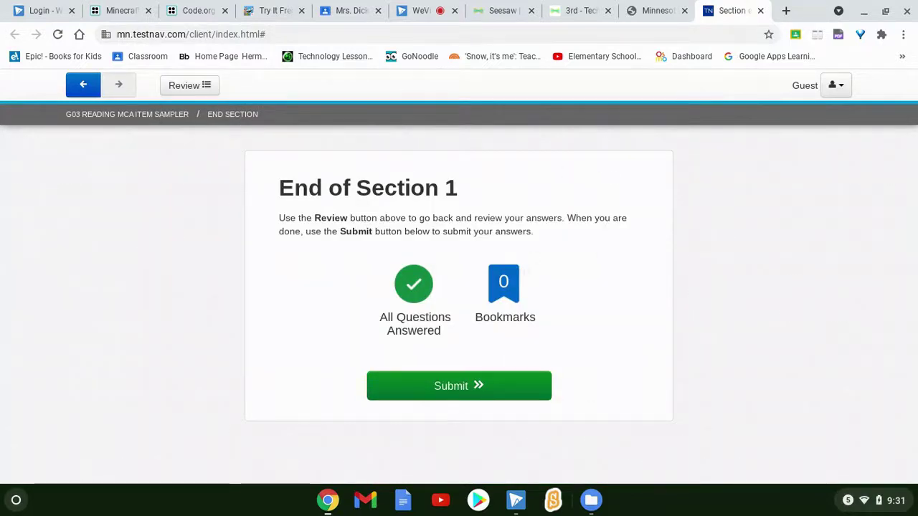
click(465, 390)
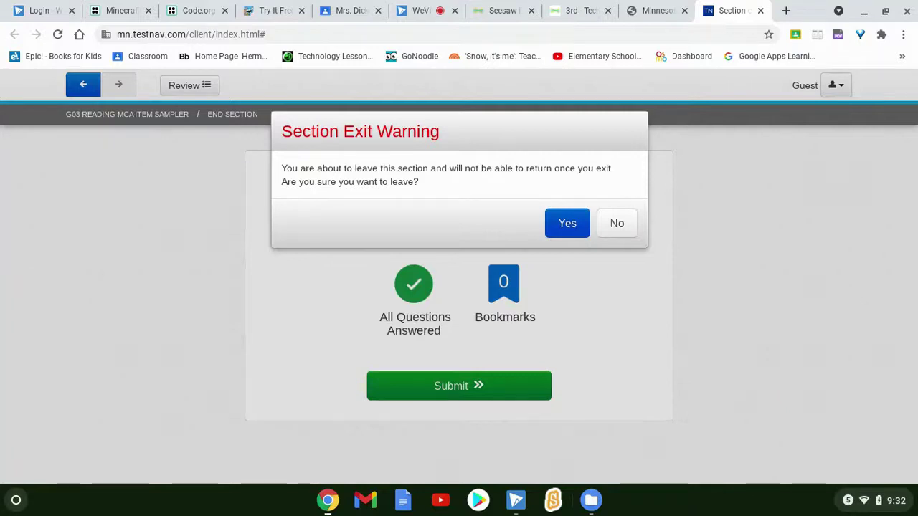
click(617, 224)
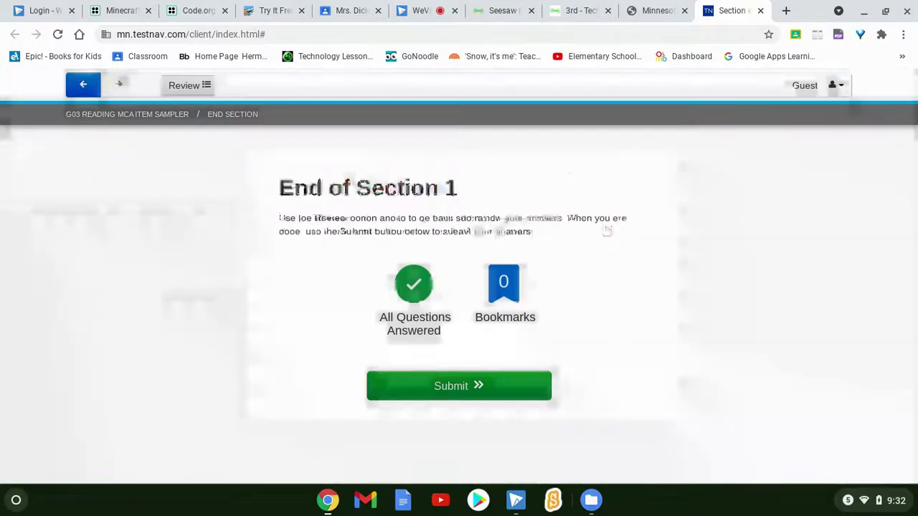
Submit Section 1 with the exit confirmed, and start Section 2, advancing to its question 1.
click(188, 85)
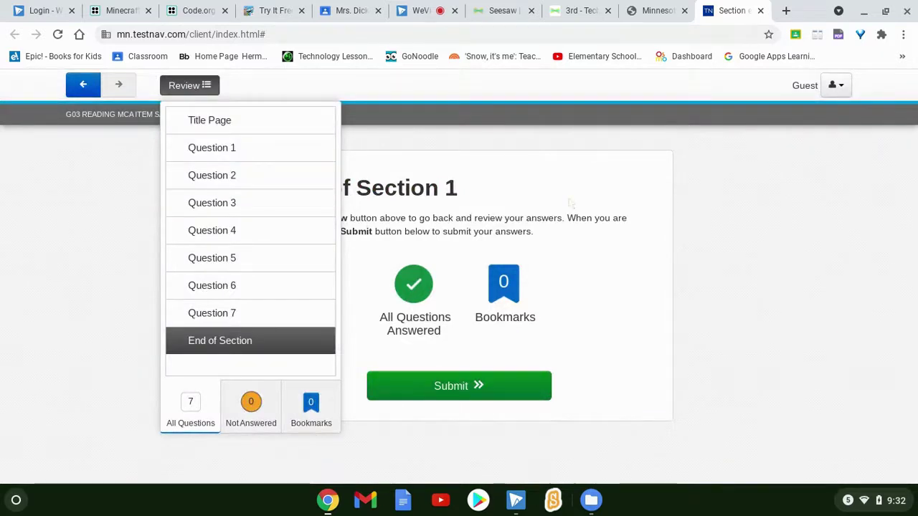
click(470, 388)
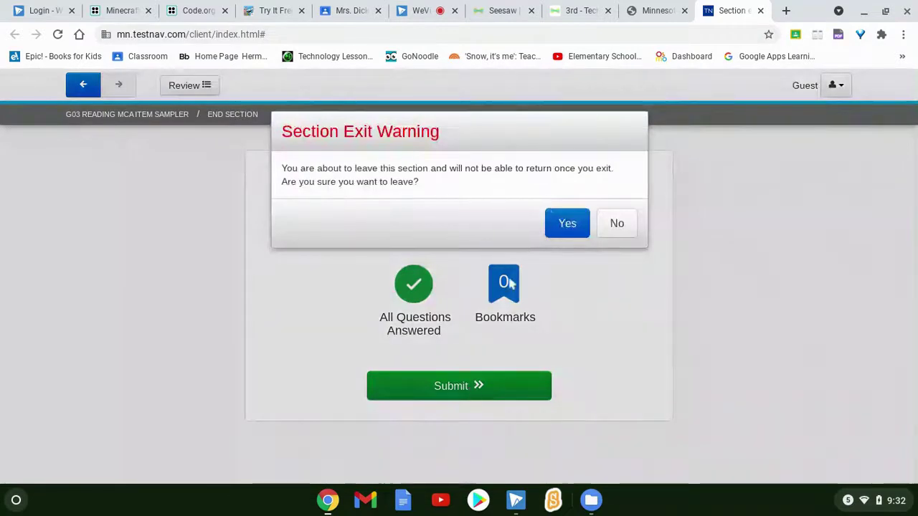
click(559, 223)
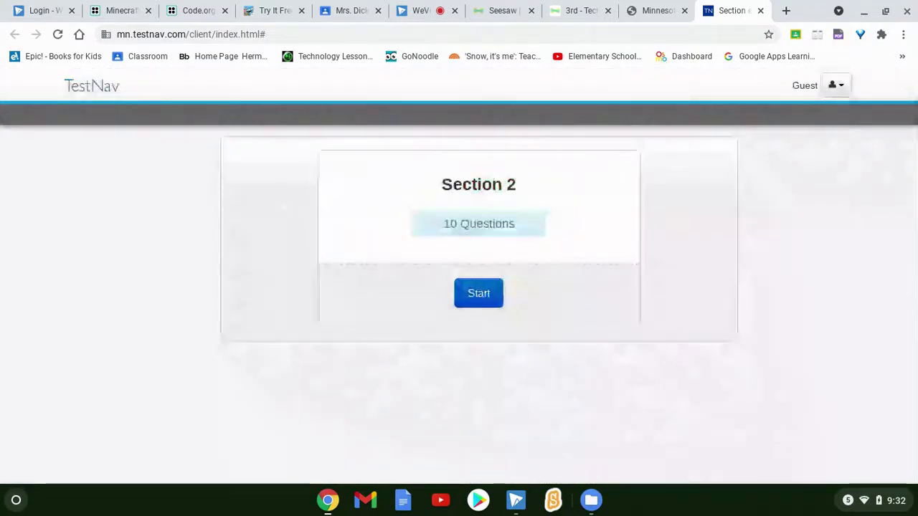
click(484, 302)
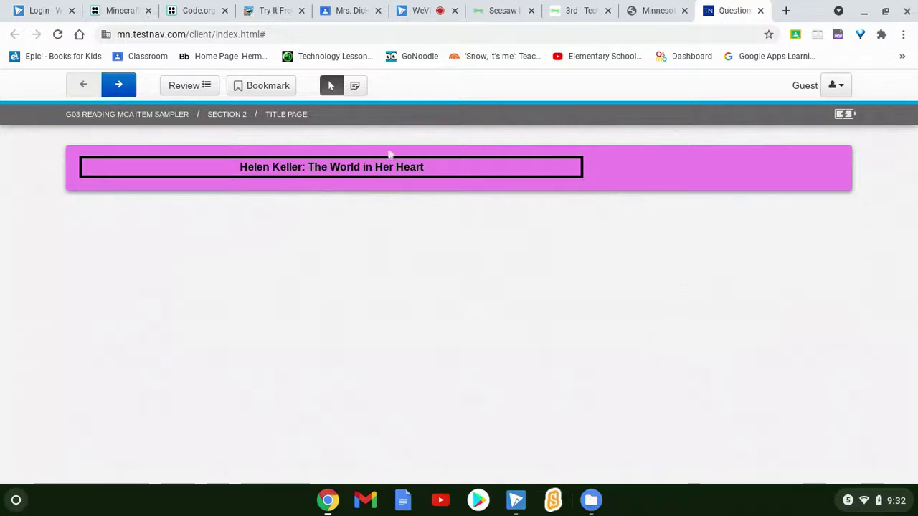
click(115, 87)
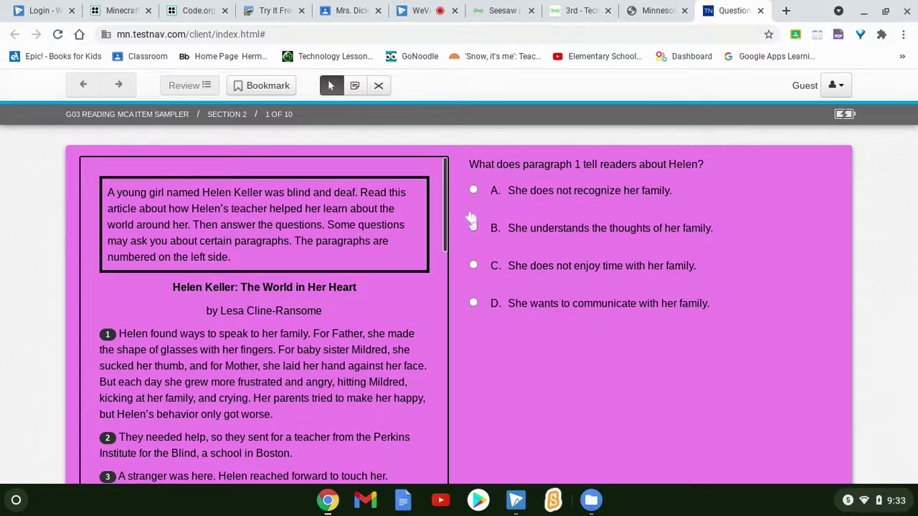
Switch to the WeVideo editor and open the system status area with the screen-sharing notification.
click(424, 17)
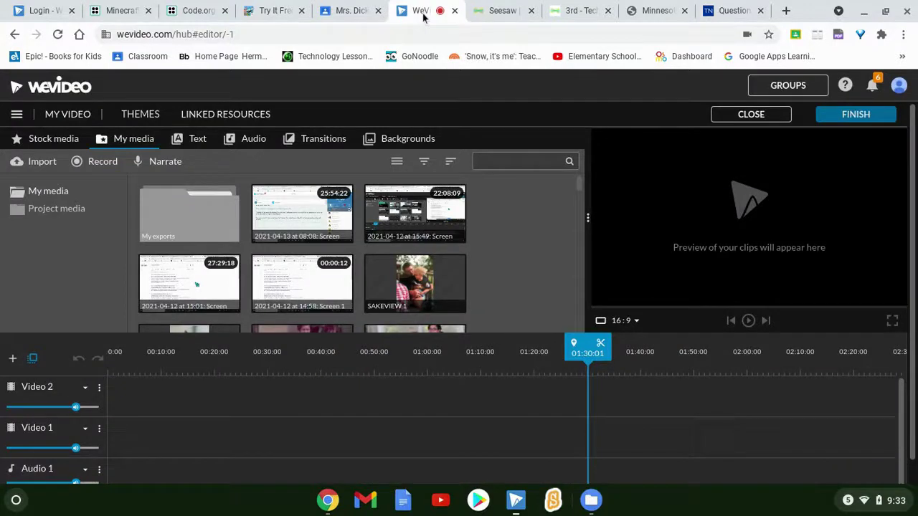
click(871, 505)
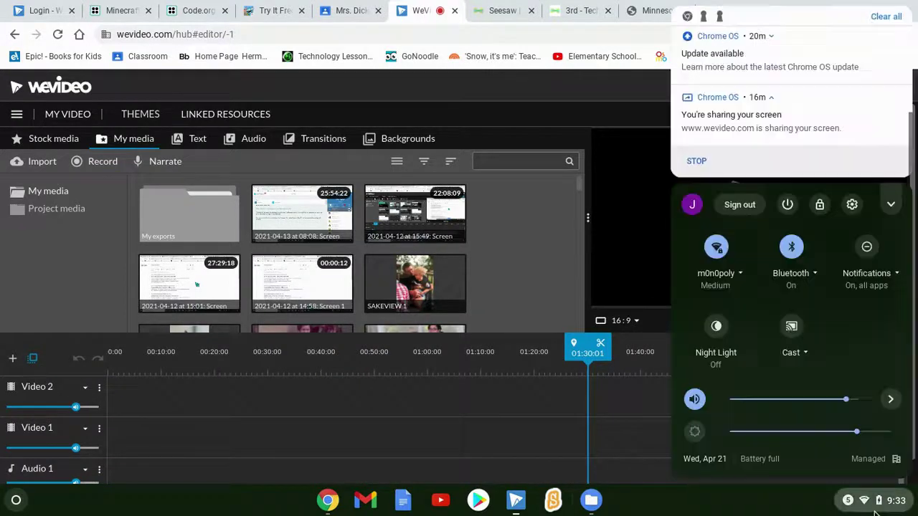